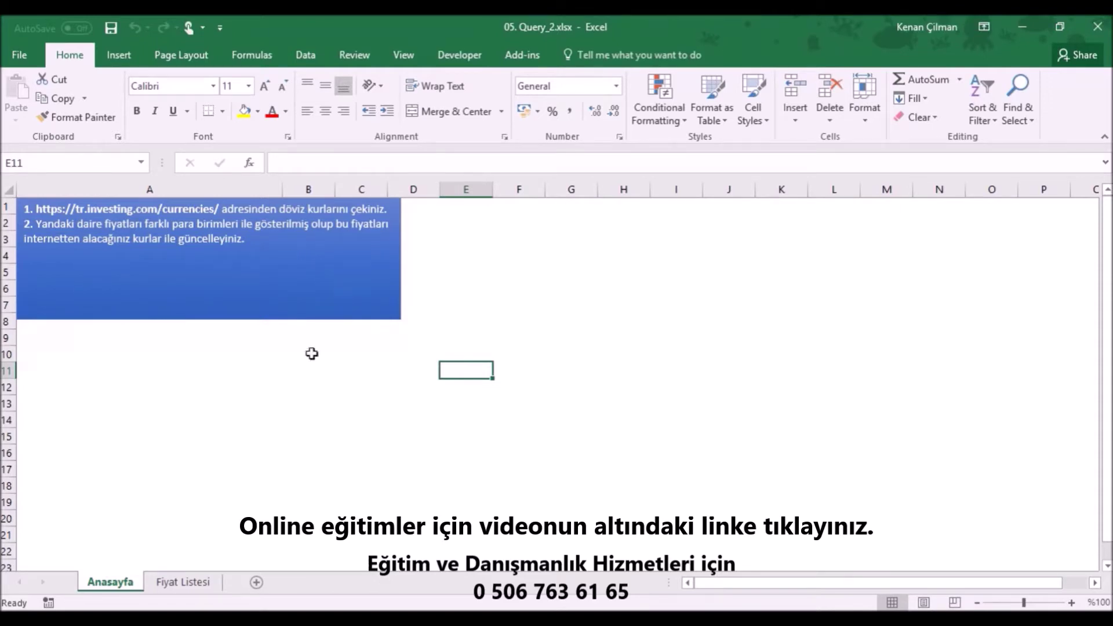
Copy the investing.com currencies web address from the Anasayfa sheet's instructions
{"action": "left_click", "coordinate": [179, 583]}
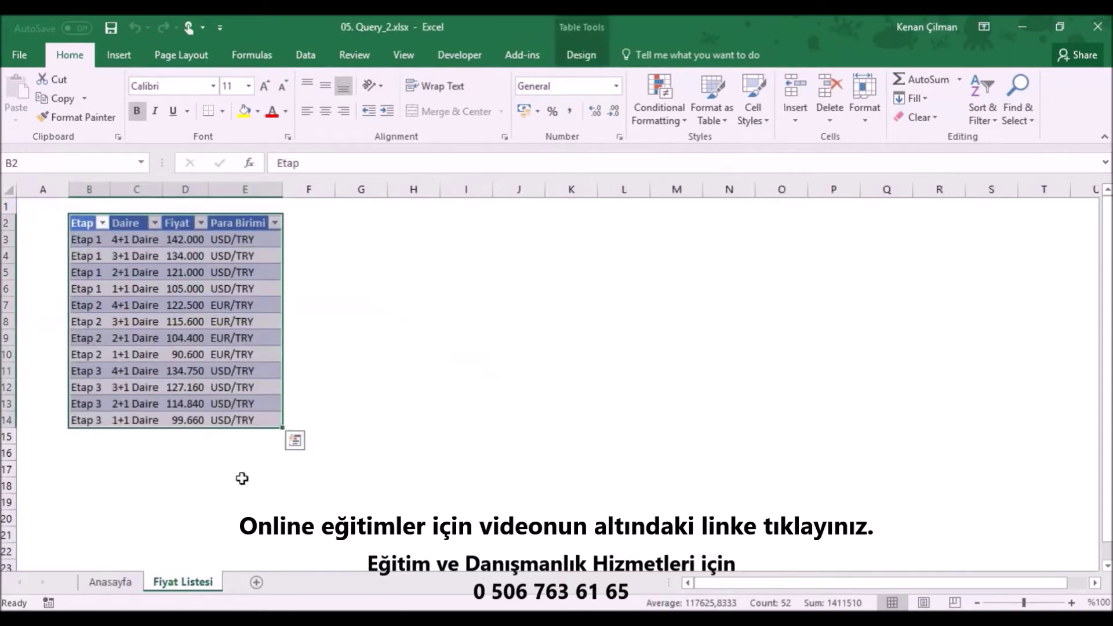
{"action": "left_click", "coordinate": [218, 302]}
{"action": "left_click", "coordinate": [116, 583]}
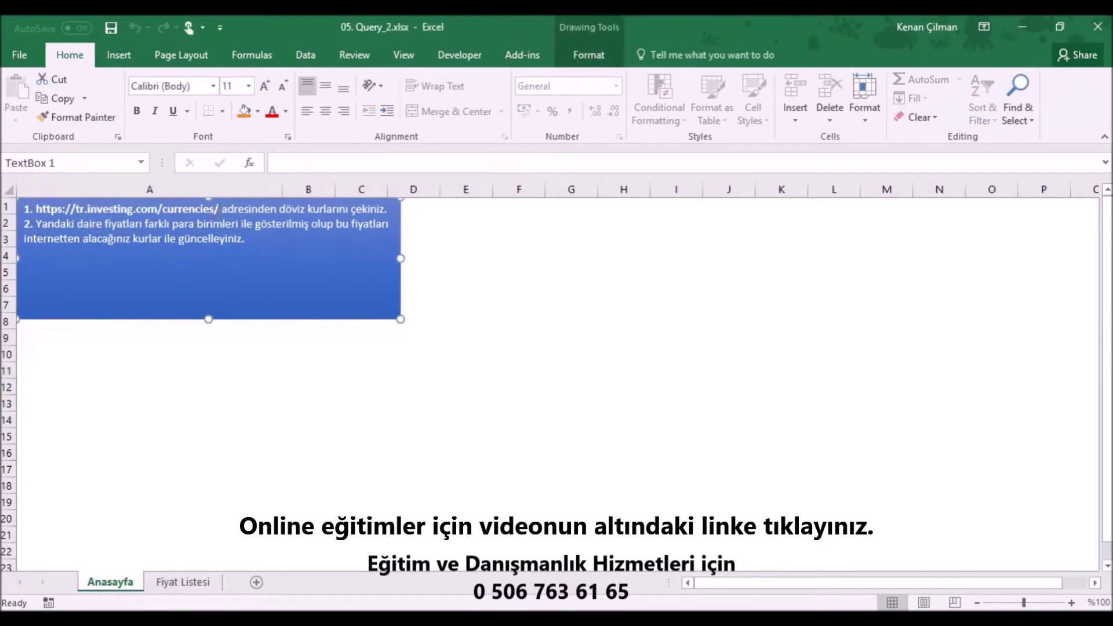
{"action": "left_click_drag", "start_coordinate": [222, 209], "coordinate": [51, 213]}
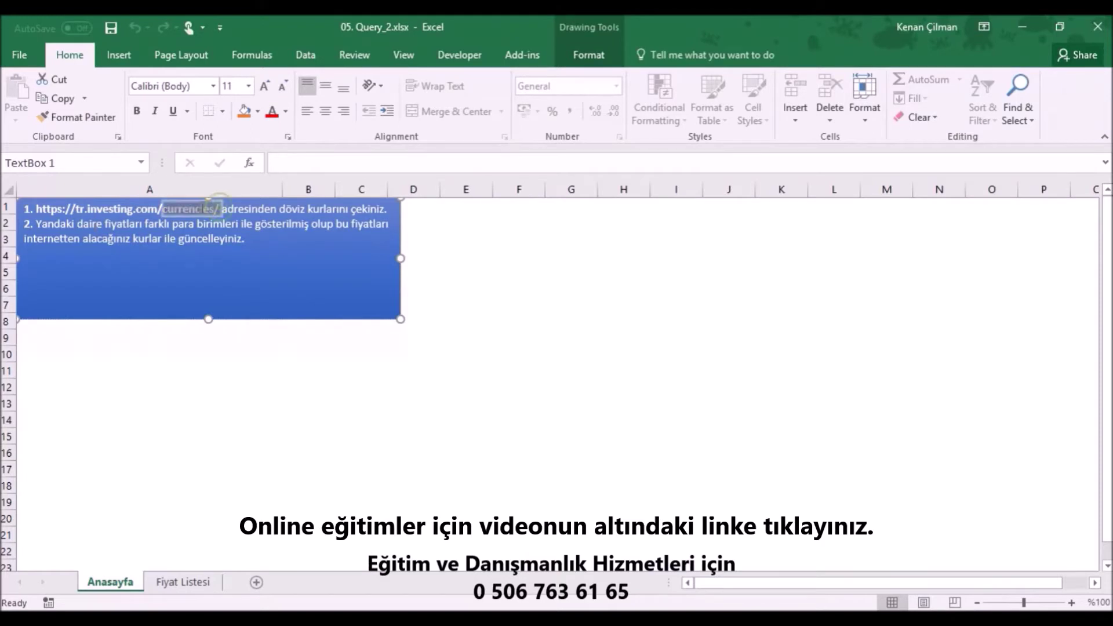
{"action": "right_click", "coordinate": [61, 212]}
{"action": "left_click", "coordinate": [120, 241]}
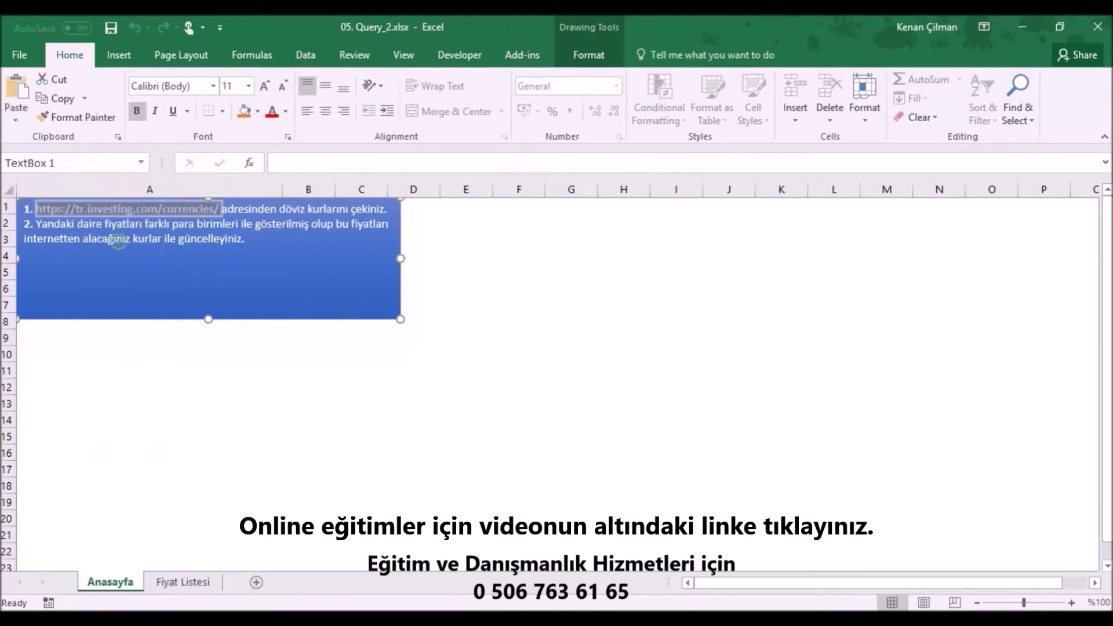
{"action": "left_click", "coordinate": [240, 386]}
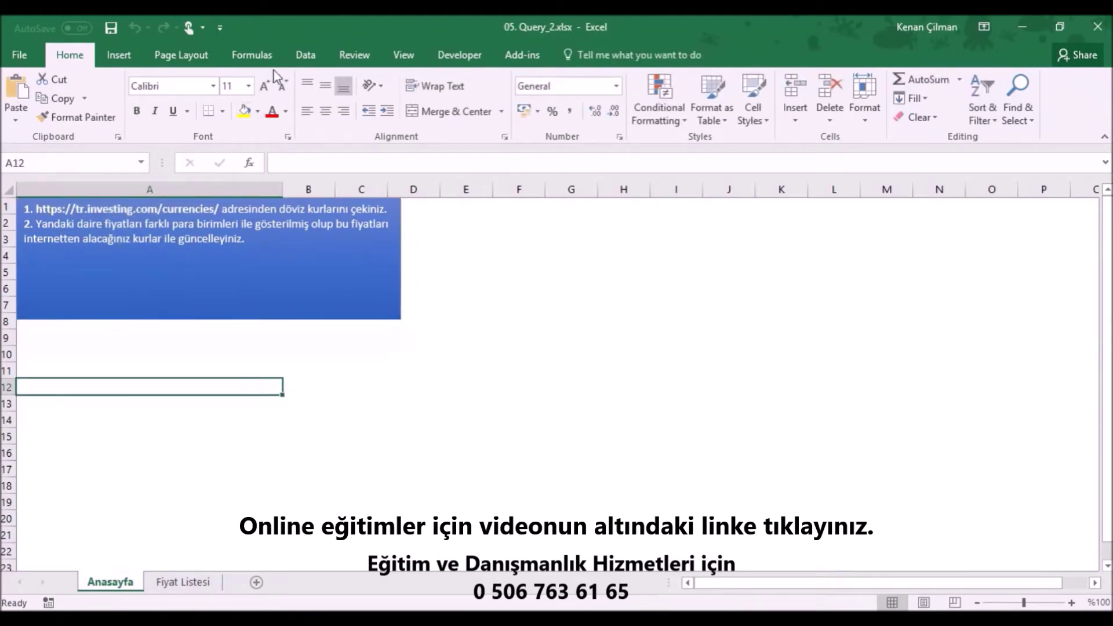
{"action": "left_click", "coordinate": [303, 55]}
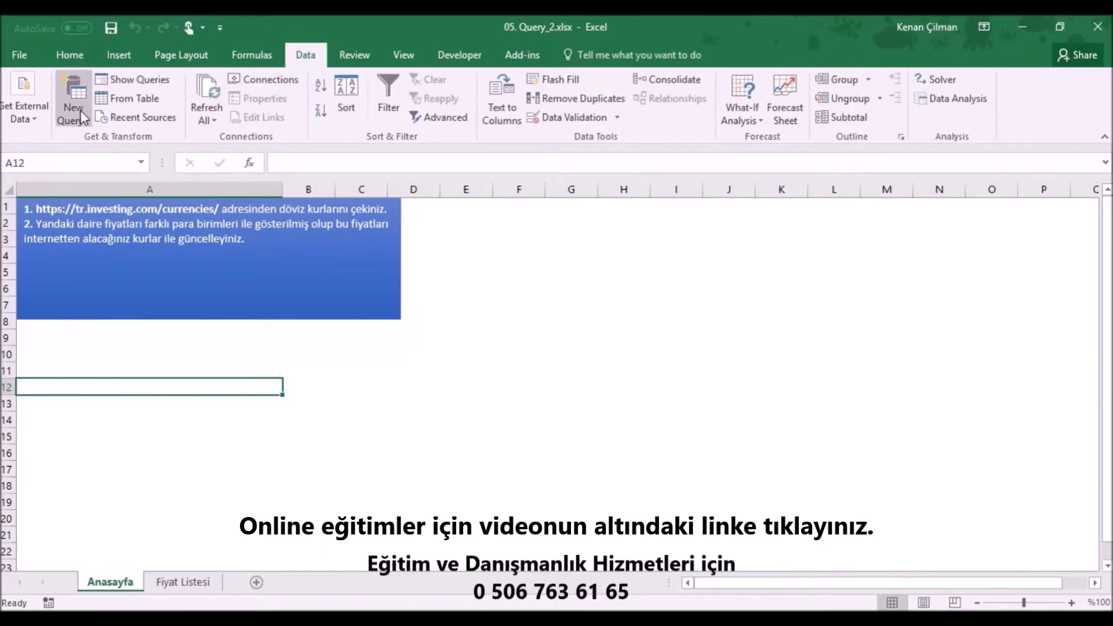
{"action": "left_click", "coordinate": [83, 116]}
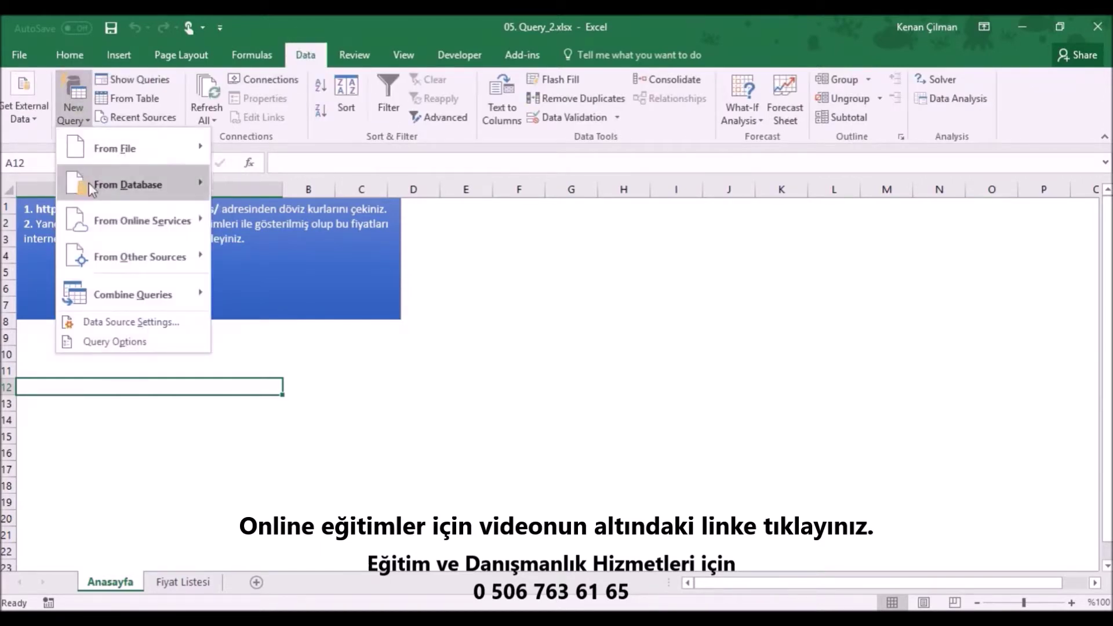
{"action": "mouse_move", "coordinate": [139, 257]}
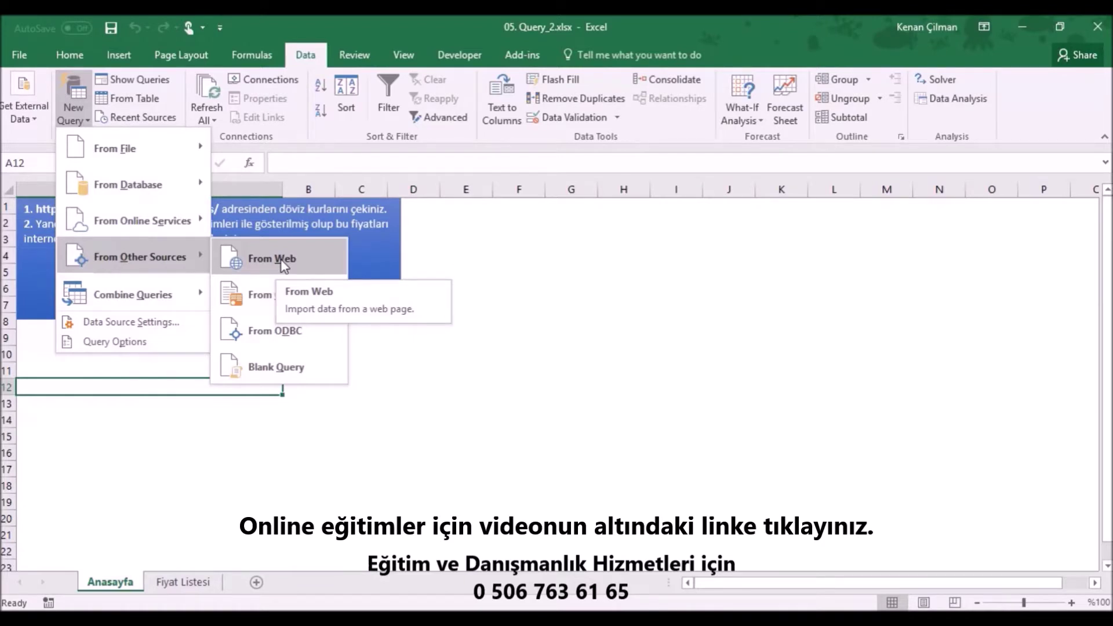
{"action": "left_click", "coordinate": [283, 262]}
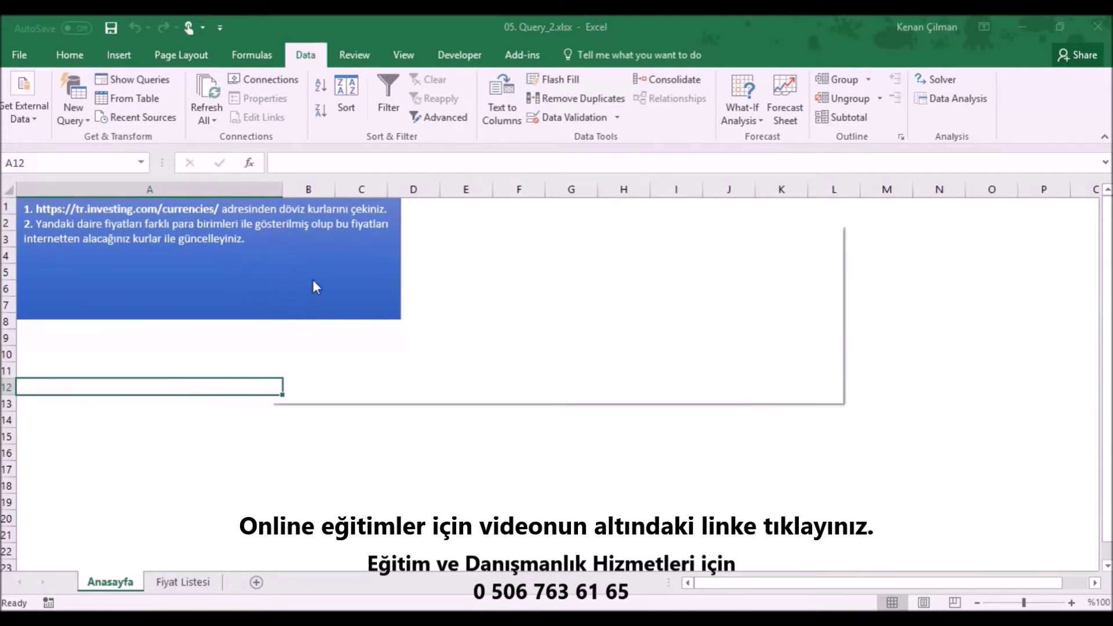
{"action": "key", "text": "ctrl+v"}
{"action": "left_click", "coordinate": [724, 372]}
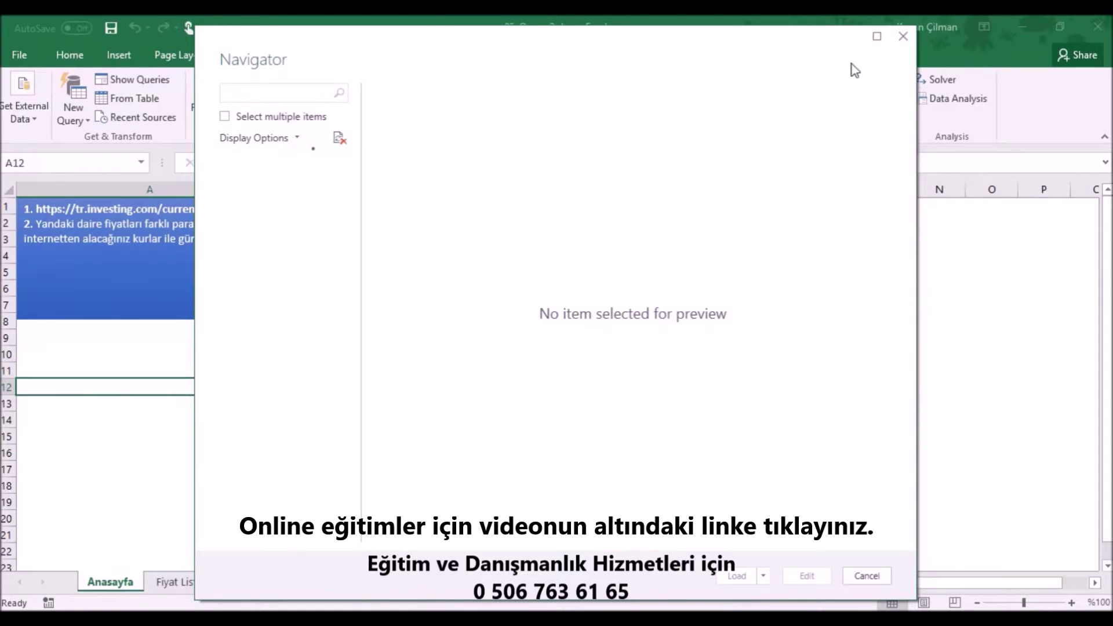
{"action": "left_click", "coordinate": [877, 36]}
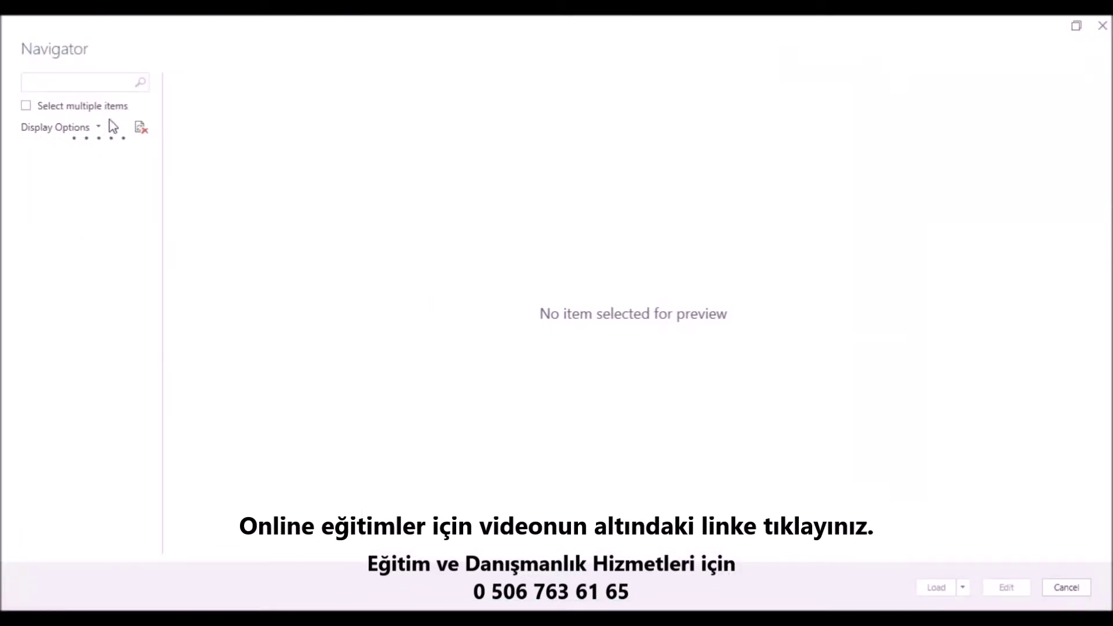
Preview Tables 1, 3, 4 and 5, then open Table 5's exchange rates for editing
{"action": "left_click", "coordinate": [28, 151]}
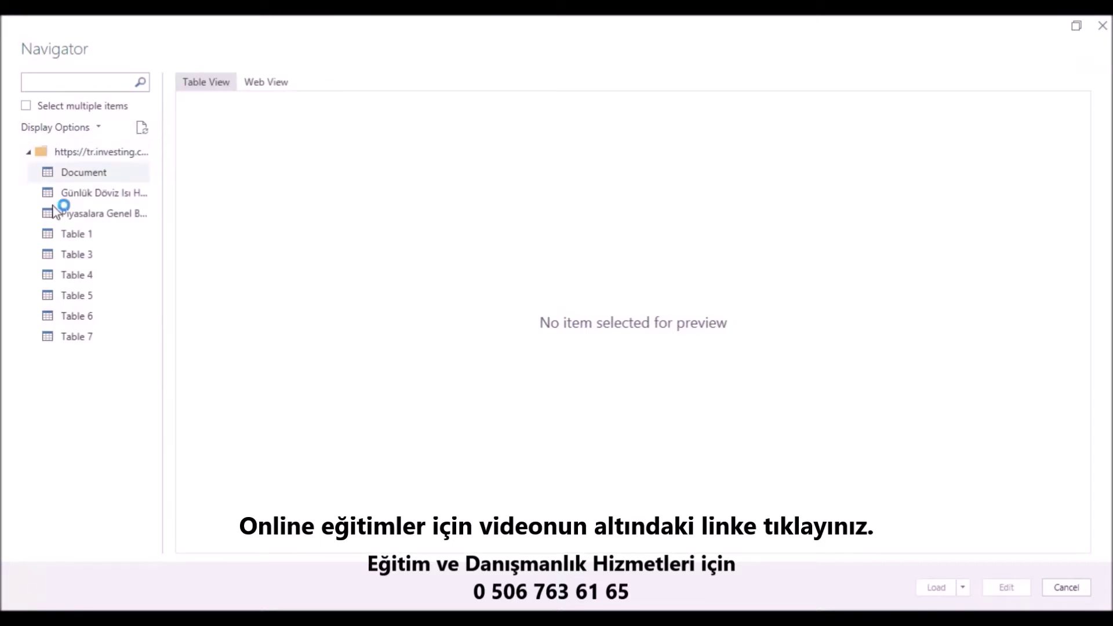
{"action": "left_click", "coordinate": [75, 295]}
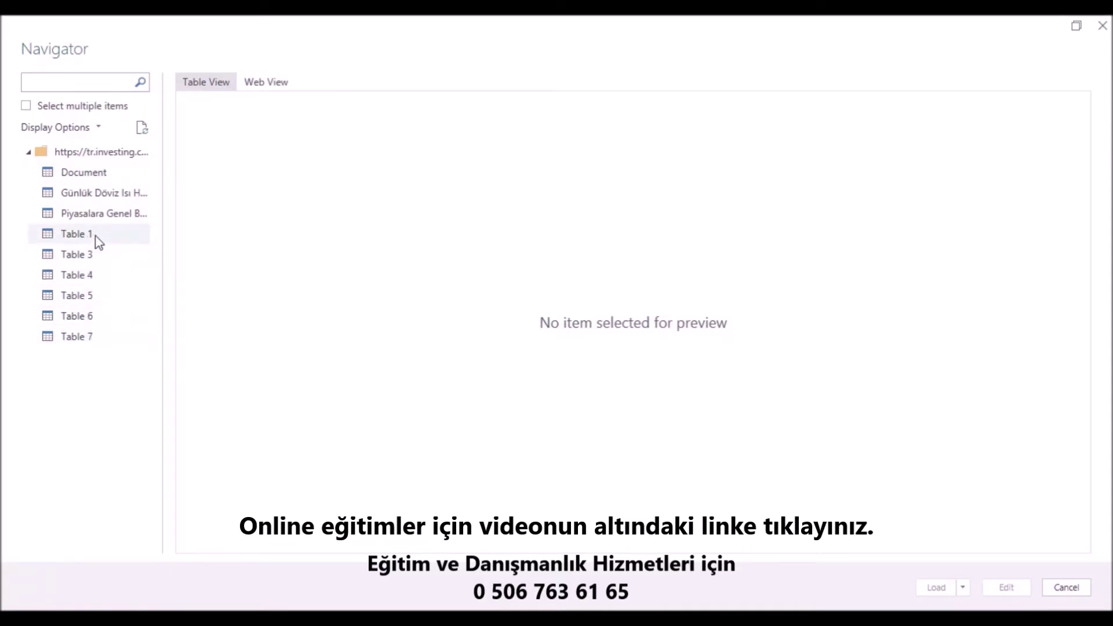
{"action": "left_click", "coordinate": [75, 236]}
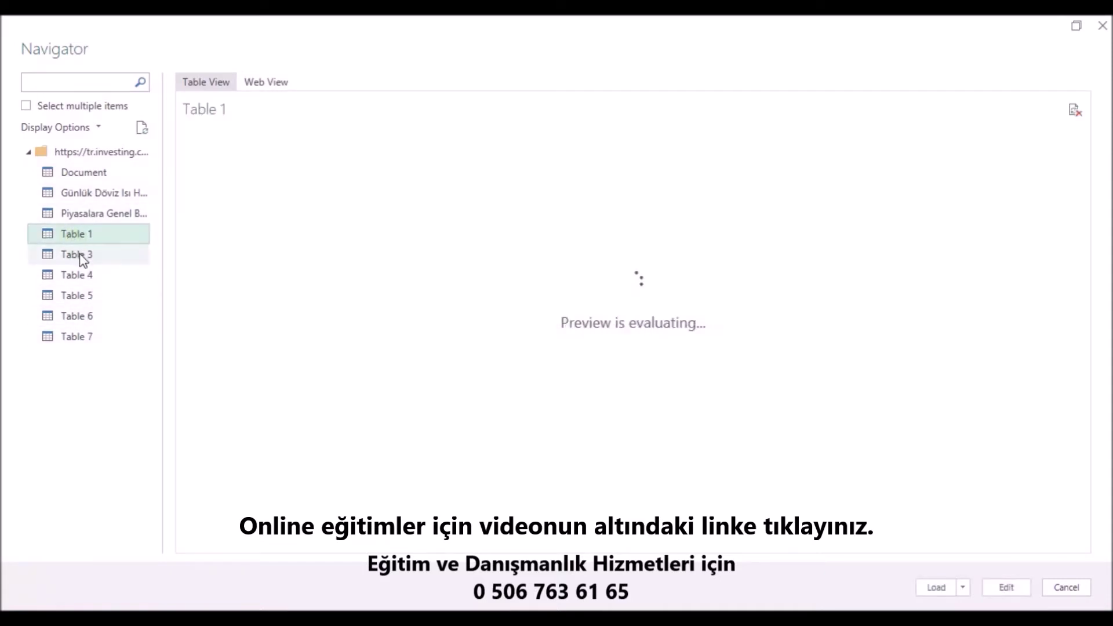
{"action": "left_click", "coordinate": [81, 257]}
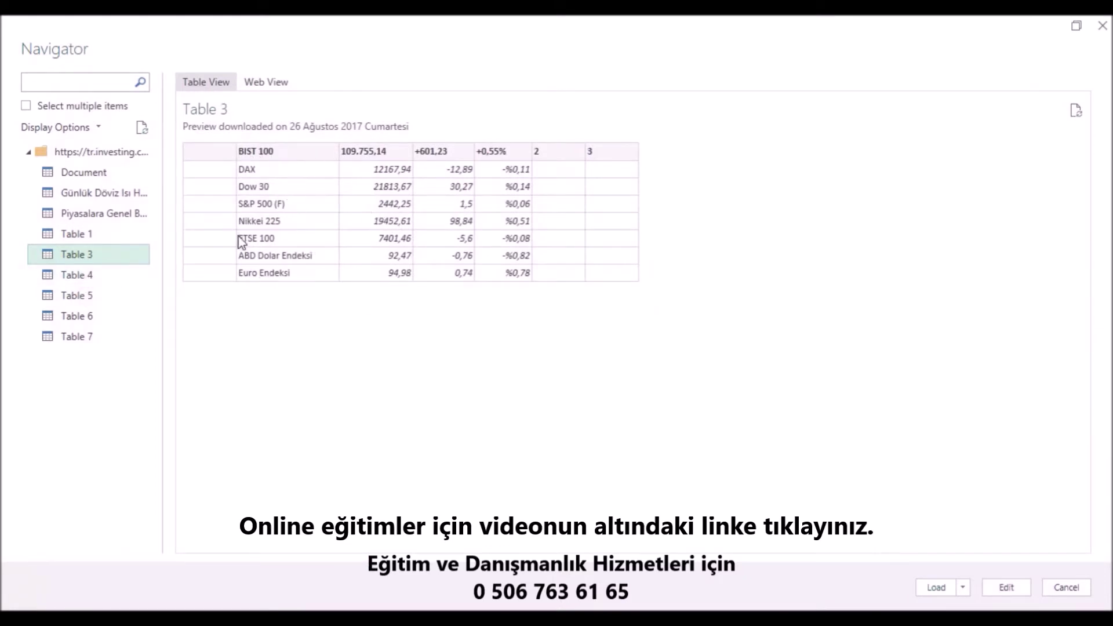
{"action": "left_click", "coordinate": [87, 275]}
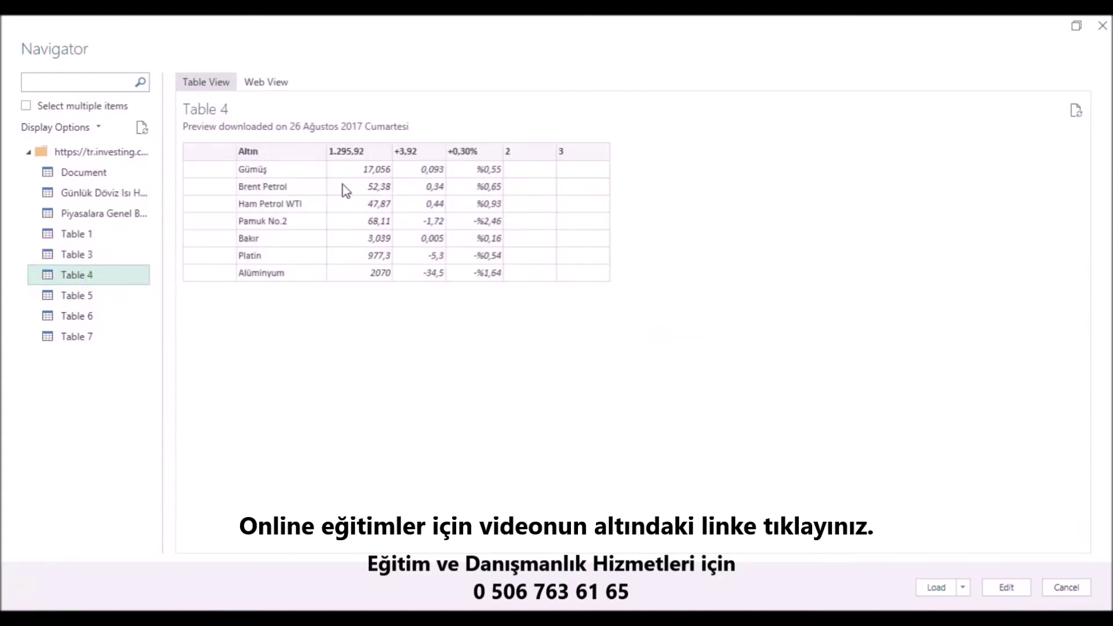
{"action": "left_click", "coordinate": [98, 308]}
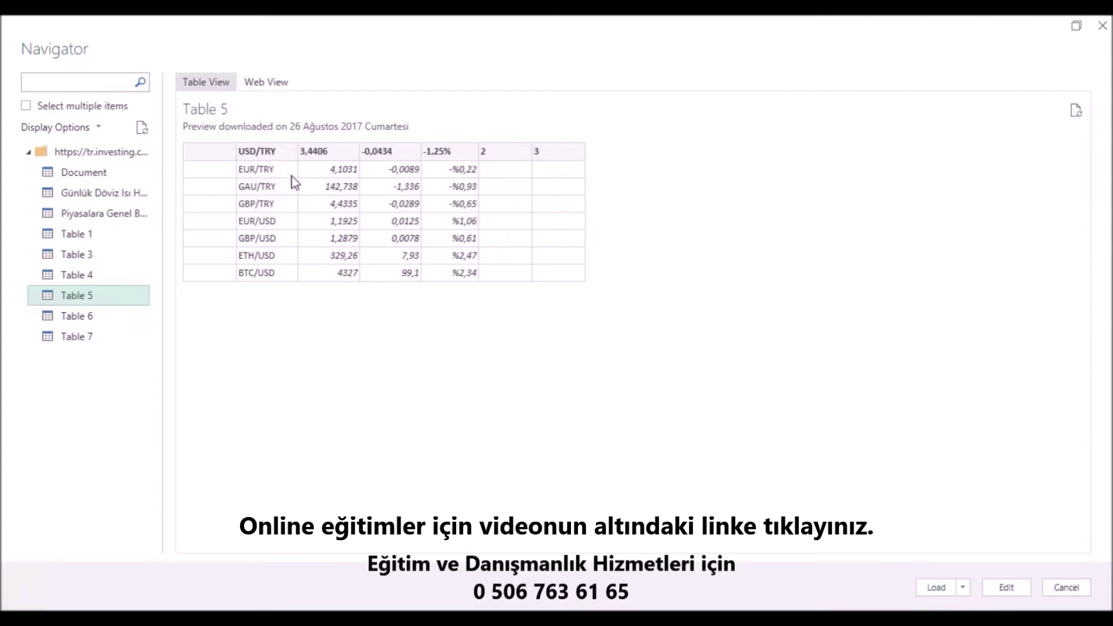
{"action": "left_click", "coordinate": [1007, 588]}
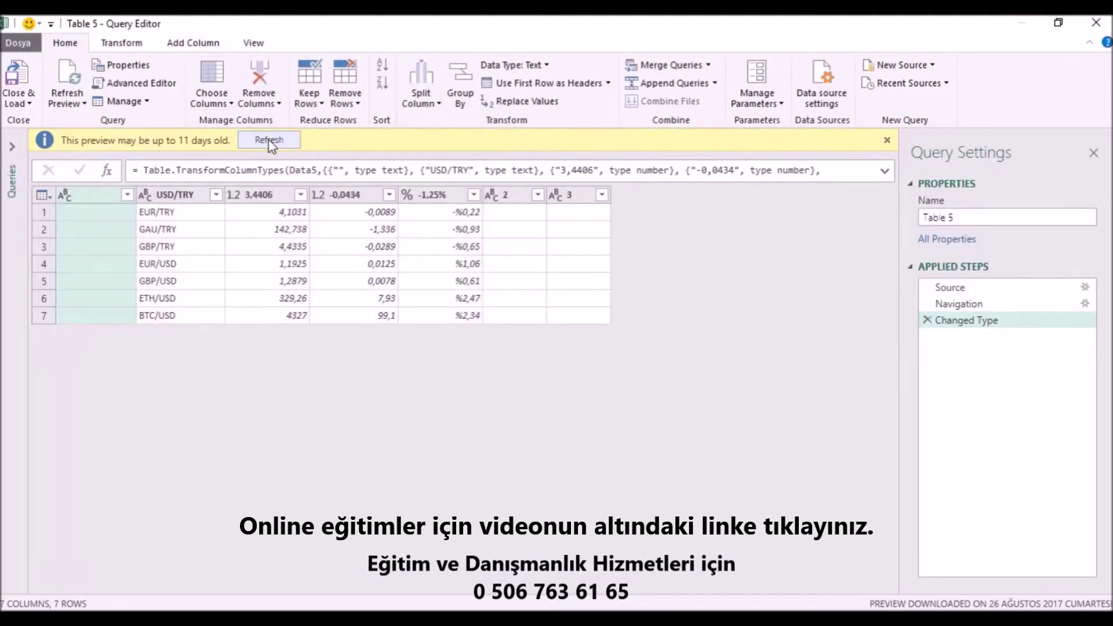
Refresh the Table 5 preview and delete the Changed Type step, keeping Source and Navigation
{"action": "left_click", "coordinate": [269, 140]}
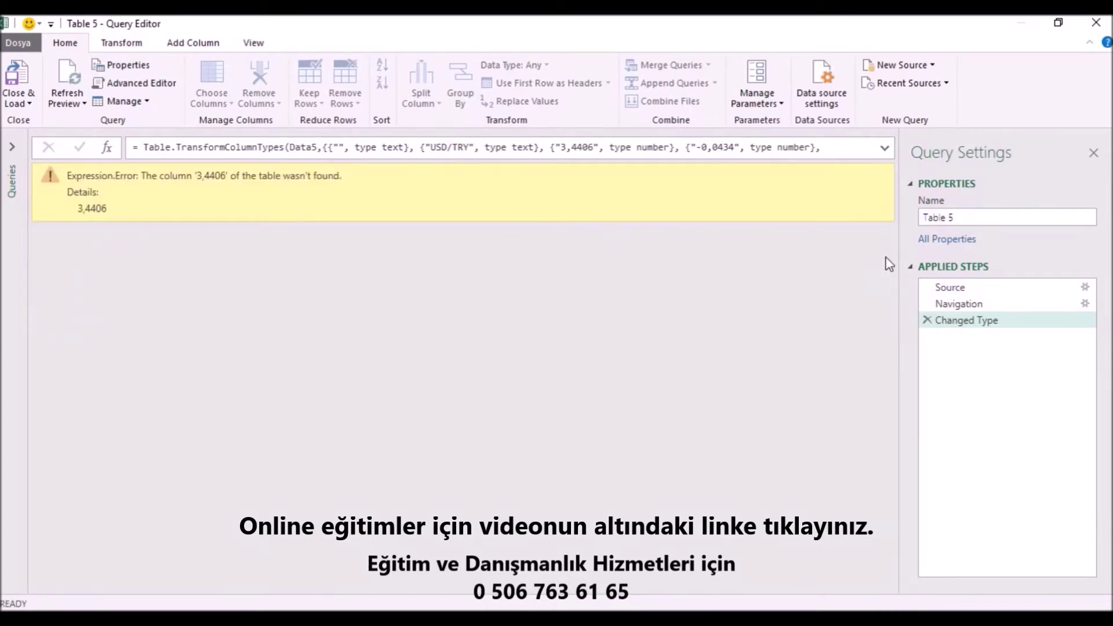
{"action": "left_click", "coordinate": [964, 304]}
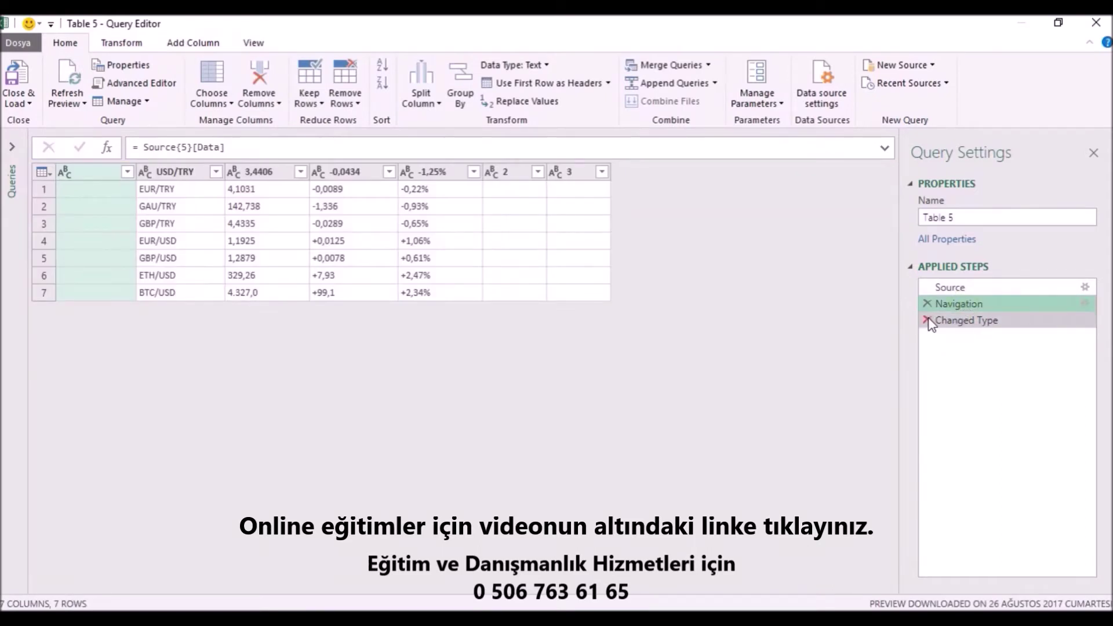
{"action": "left_click", "coordinate": [927, 320]}
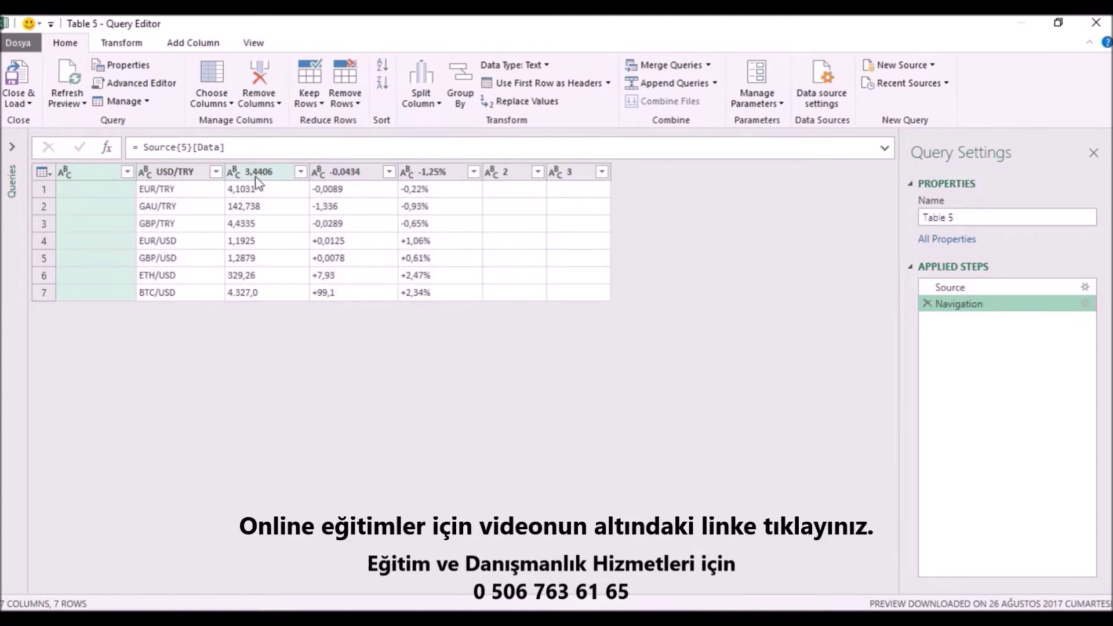
{"action": "left_click", "coordinate": [122, 43]}
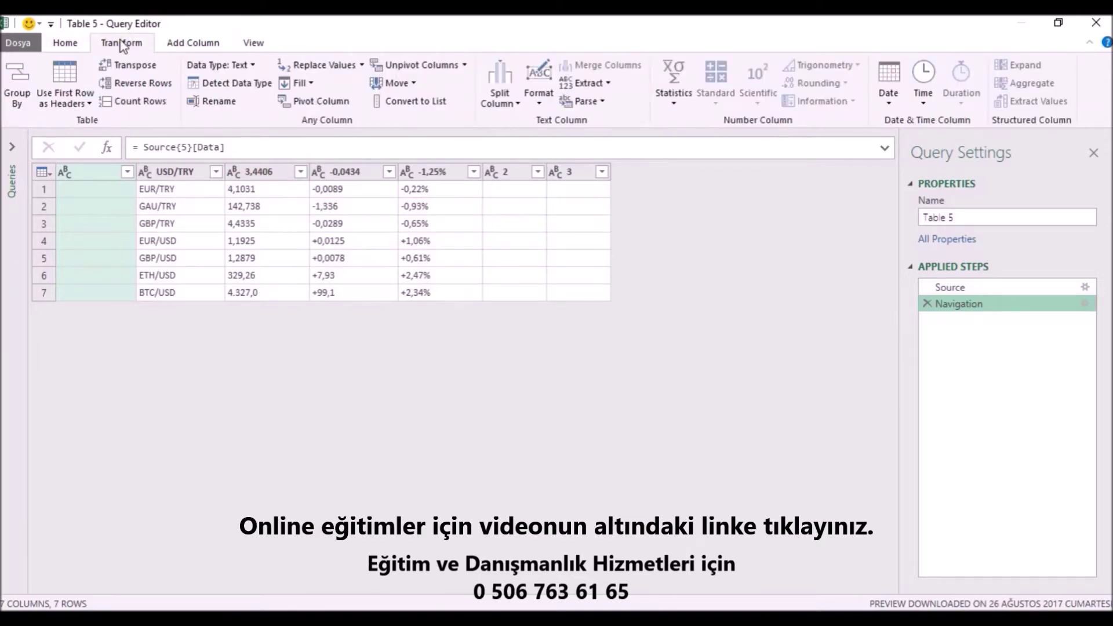
Demote the header row back into the first data row
{"action": "left_click", "coordinate": [64, 44]}
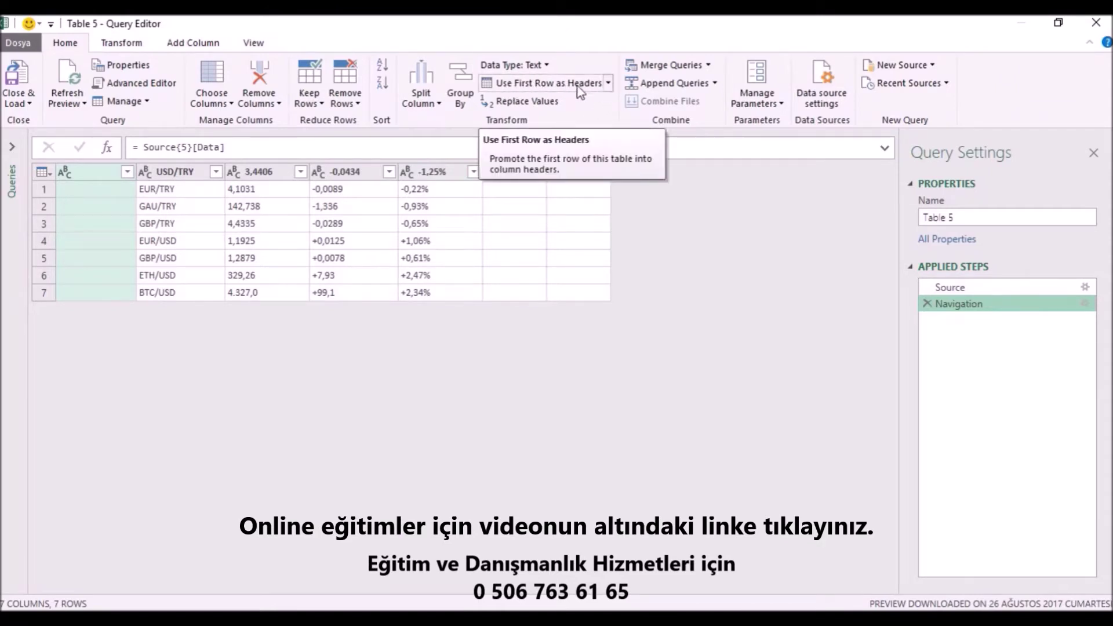
{"action": "left_click", "coordinate": [610, 85]}
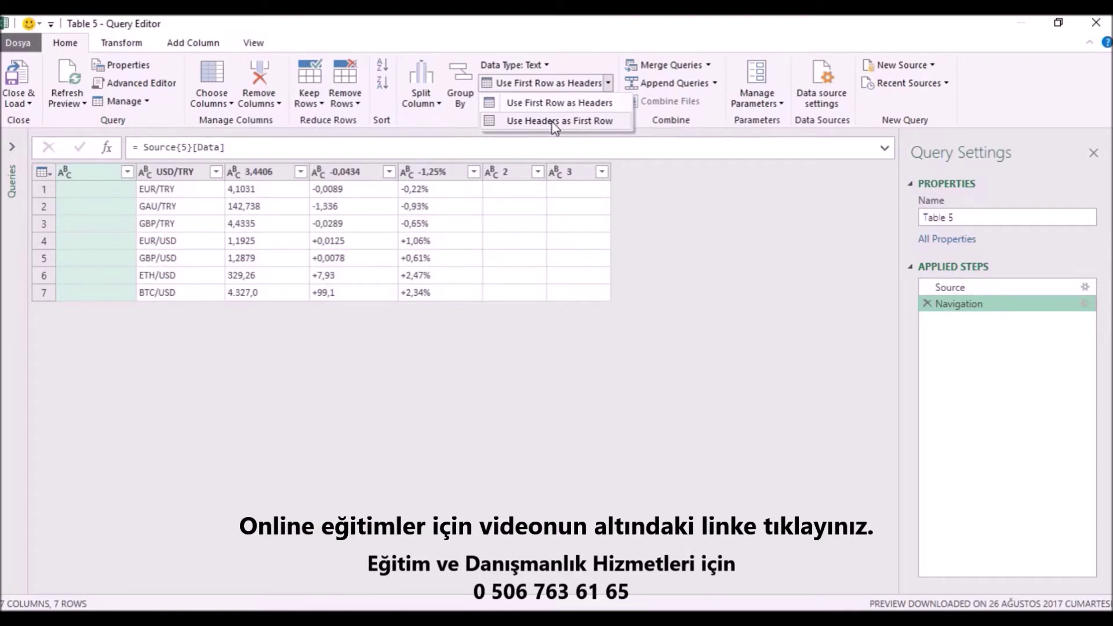
{"action": "left_click", "coordinate": [552, 121]}
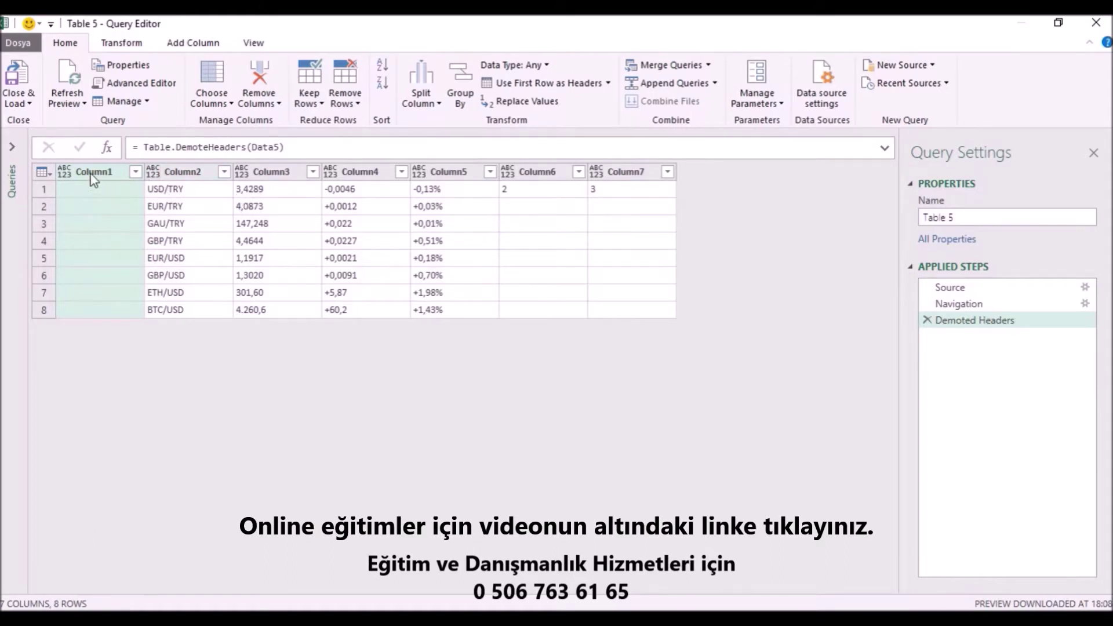
Remove Column1 and Column4 through Column7, leaving only Column2 and Column3
{"action": "left_click", "coordinate": [520, 177]}
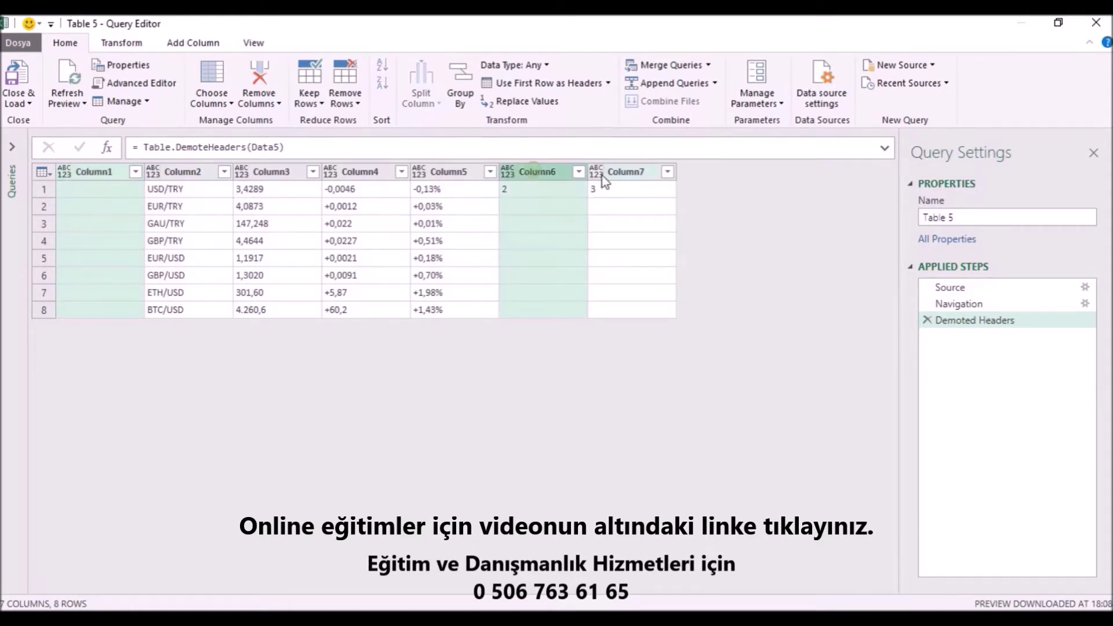
{"action": "left_click", "coordinate": [626, 176], "text": "shift"}
{"action": "left_click", "coordinate": [464, 171], "text": "ctrl"}
{"action": "left_click", "coordinate": [360, 174], "text": "ctrl"}
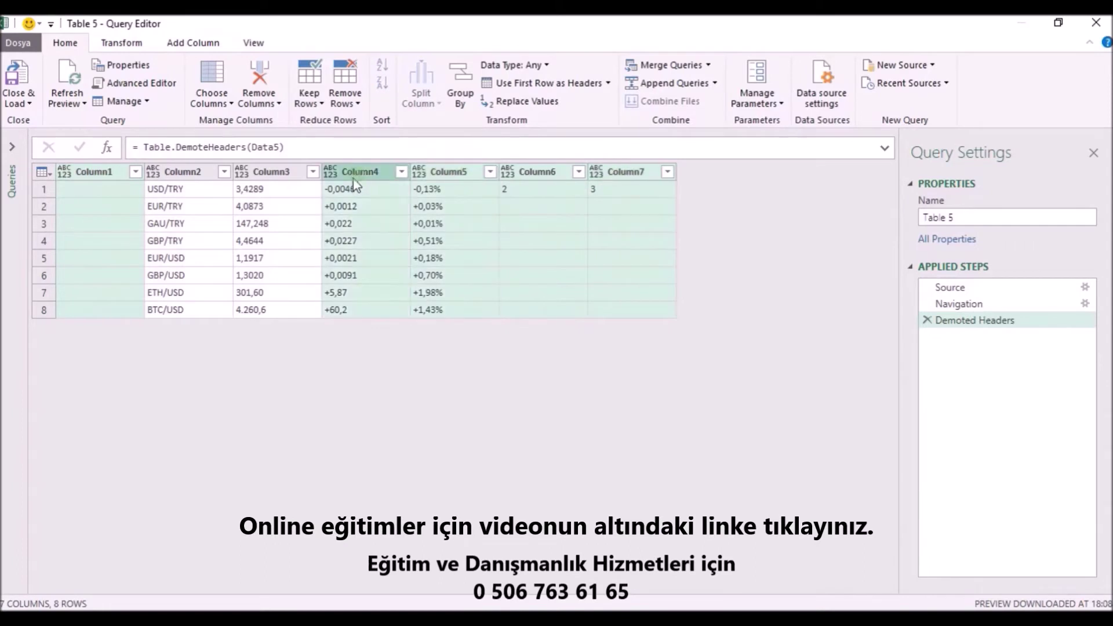
{"action": "right_click", "coordinate": [90, 174]}
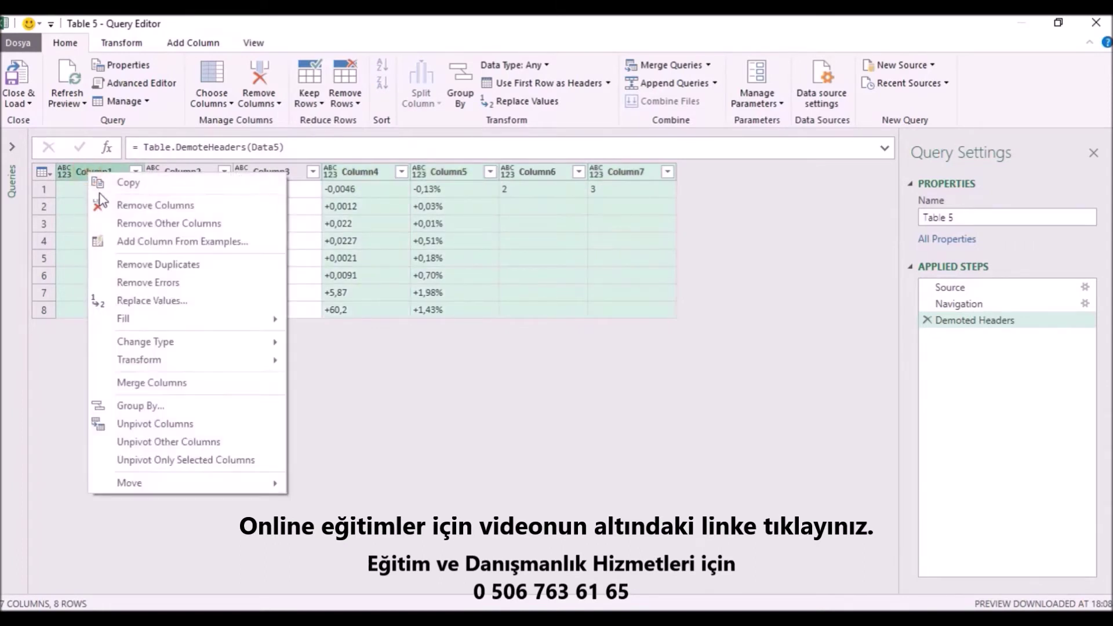
{"action": "left_click", "coordinate": [150, 207]}
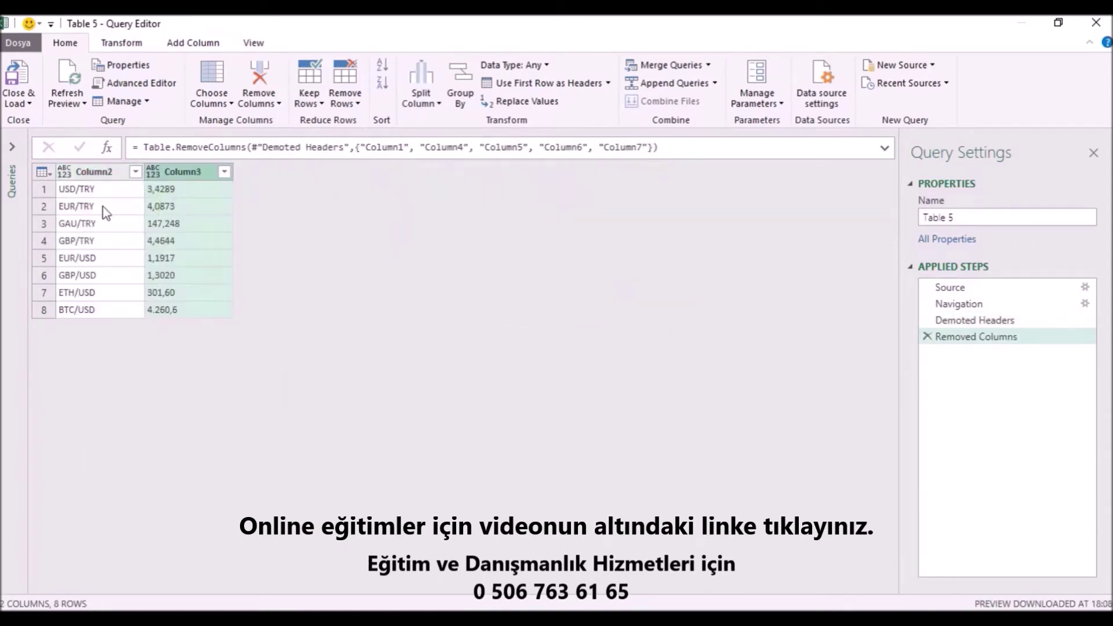
Rename Column2 to Kur and Column3 to Değer, then check the USD/TRY and EUR/TRY rates
{"action": "double_click", "coordinate": [107, 172]}
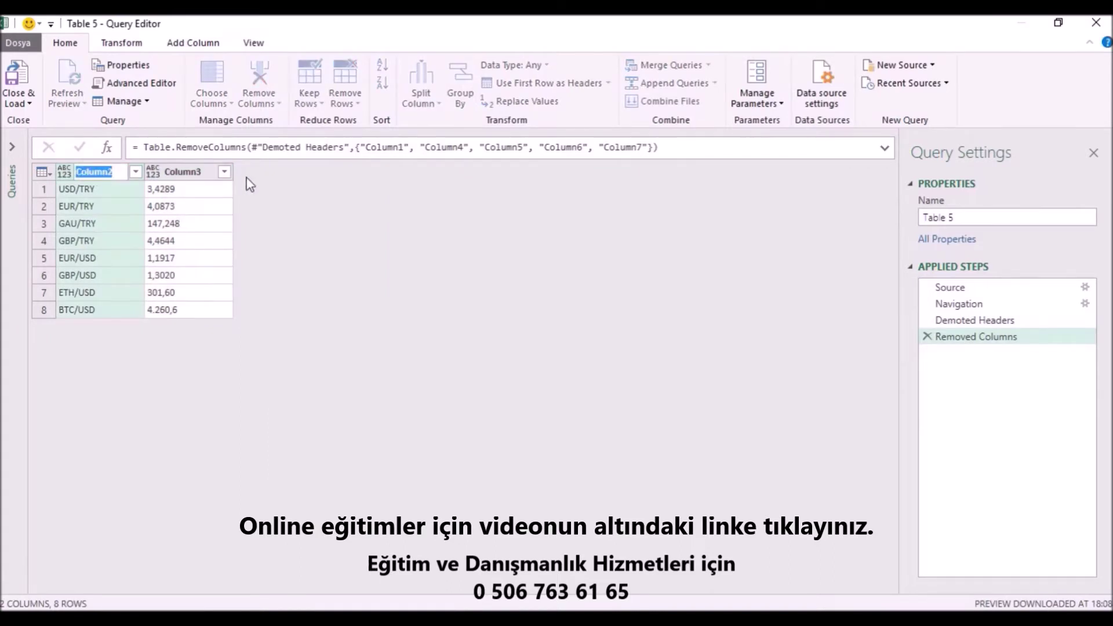
{"action": "type", "text": "Kur"}
{"action": "key", "text": "Return"}
{"action": "double_click", "coordinate": [172, 177]}
{"action": "type", "text": "Değer"}
{"action": "key", "text": "Return"}
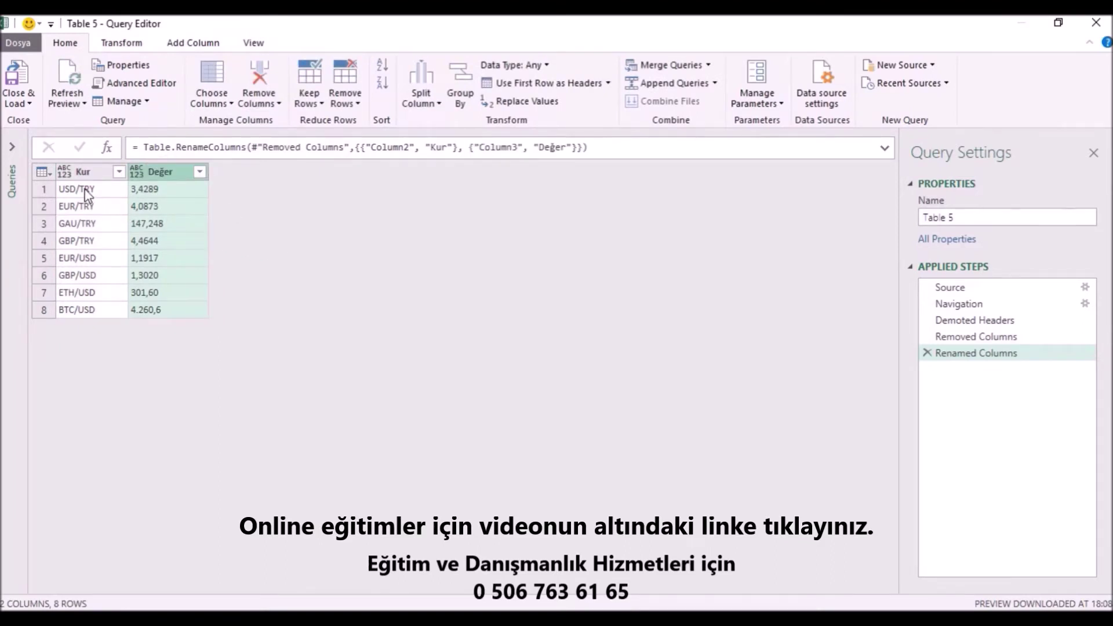
{"action": "left_click", "coordinate": [143, 191]}
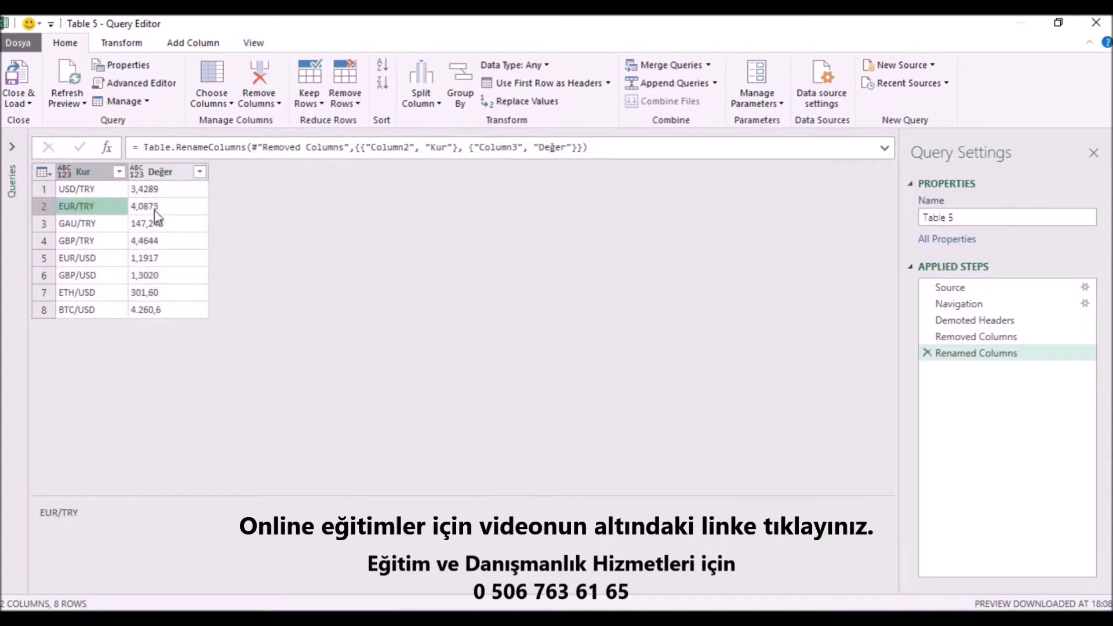
{"action": "left_click", "coordinate": [157, 209]}
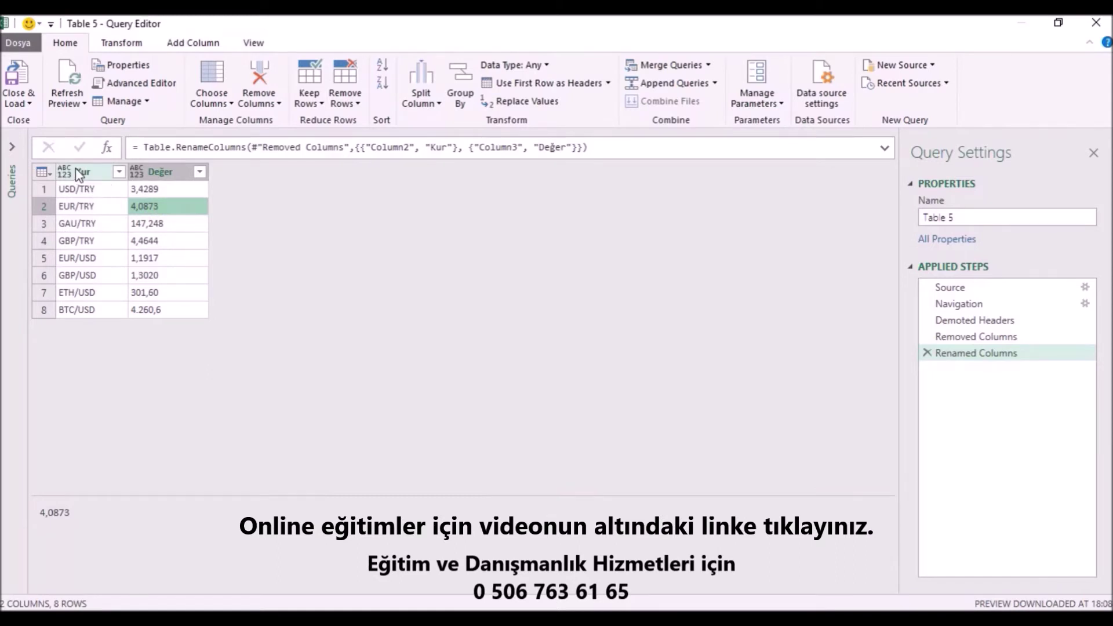
{"action": "left_click", "coordinate": [24, 104]}
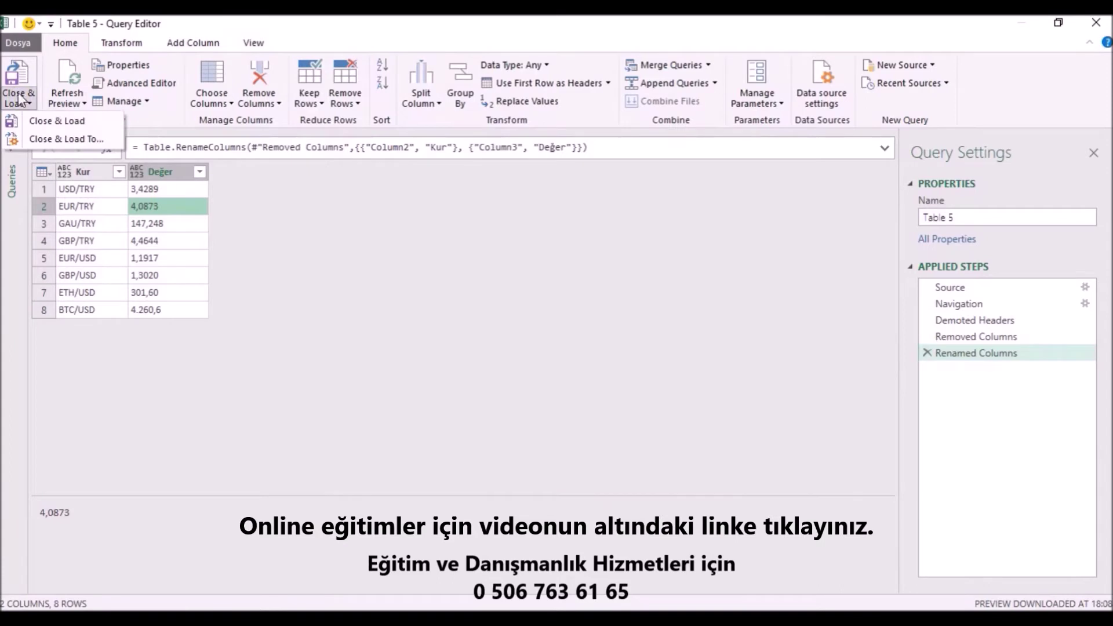
Load the Table 5 query into the workbook as Only Create Connection
{"action": "left_click", "coordinate": [51, 144]}
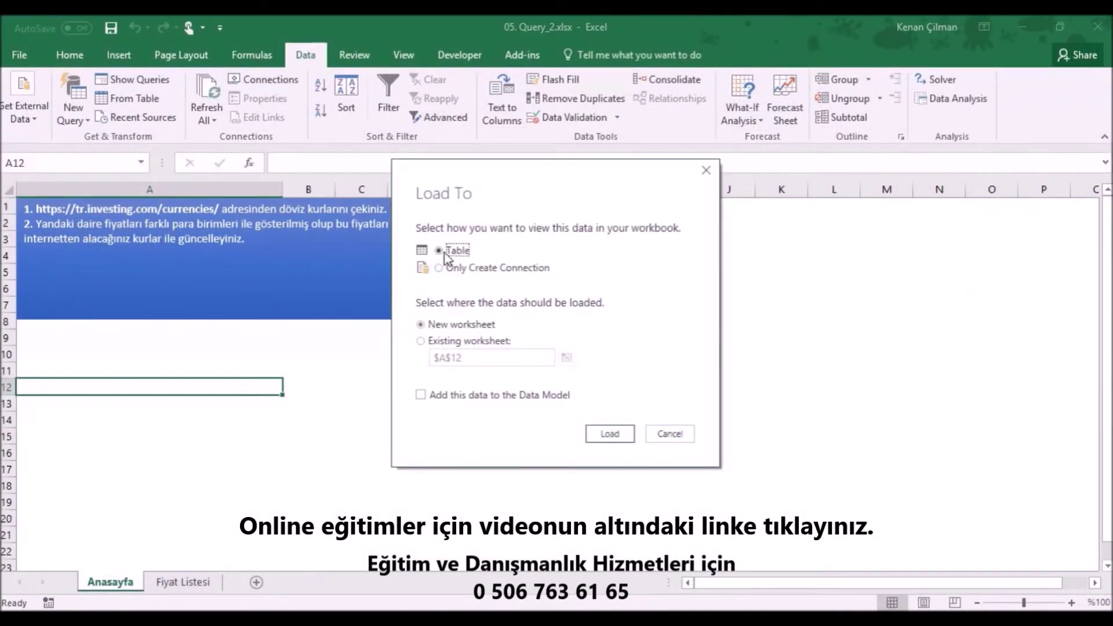
{"action": "left_click", "coordinate": [438, 268]}
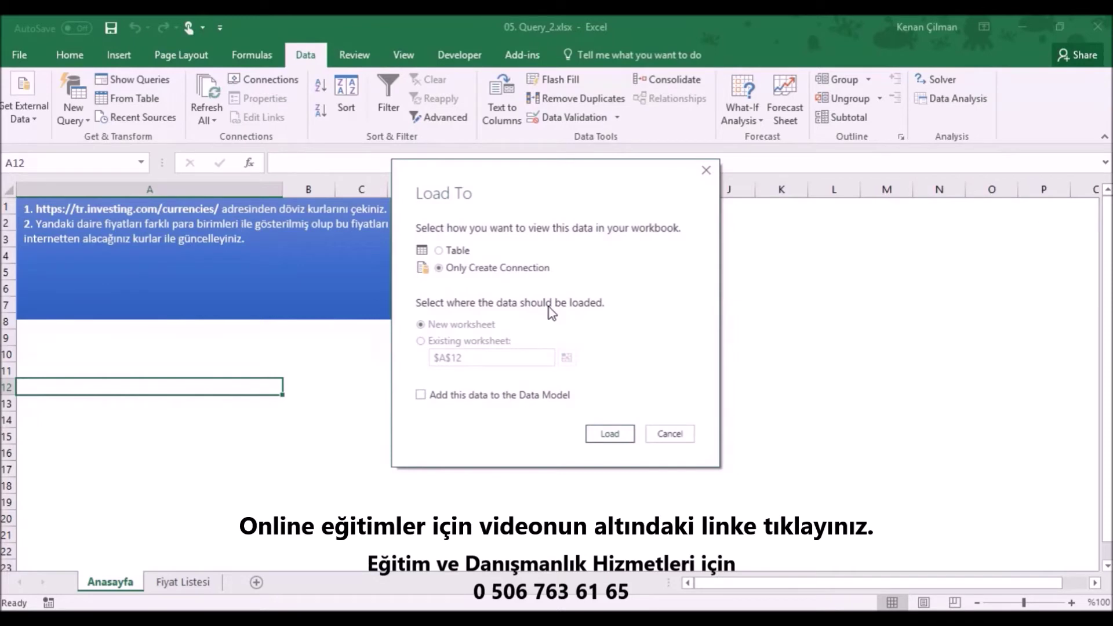
{"action": "left_click", "coordinate": [615, 435]}
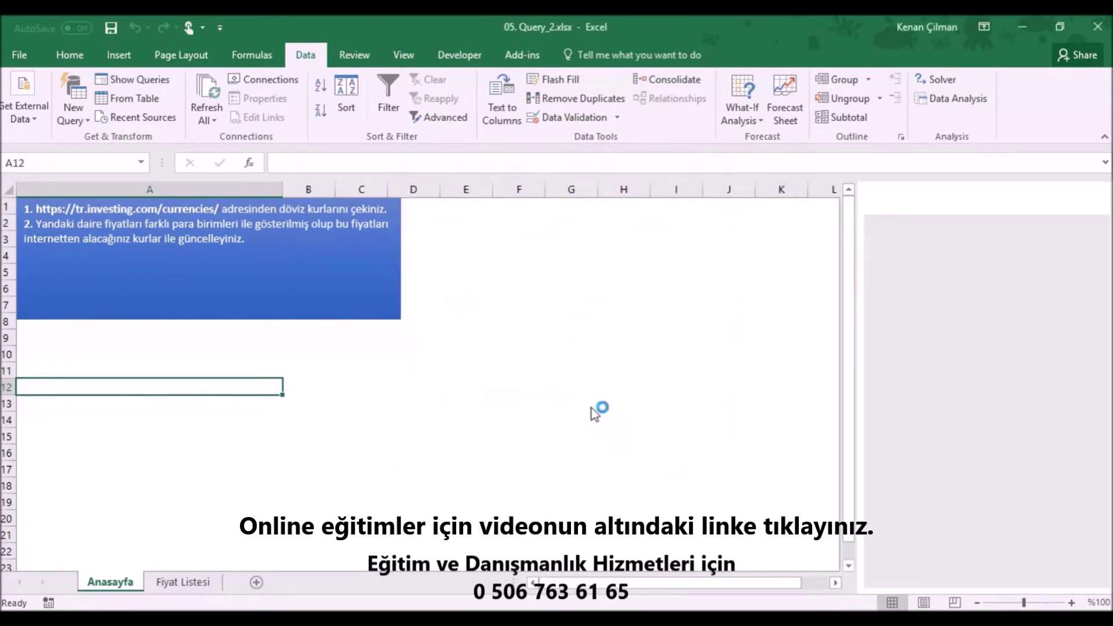
{"action": "mouse_move", "coordinate": [922, 256]}
{"action": "double_click", "coordinate": [929, 252]}
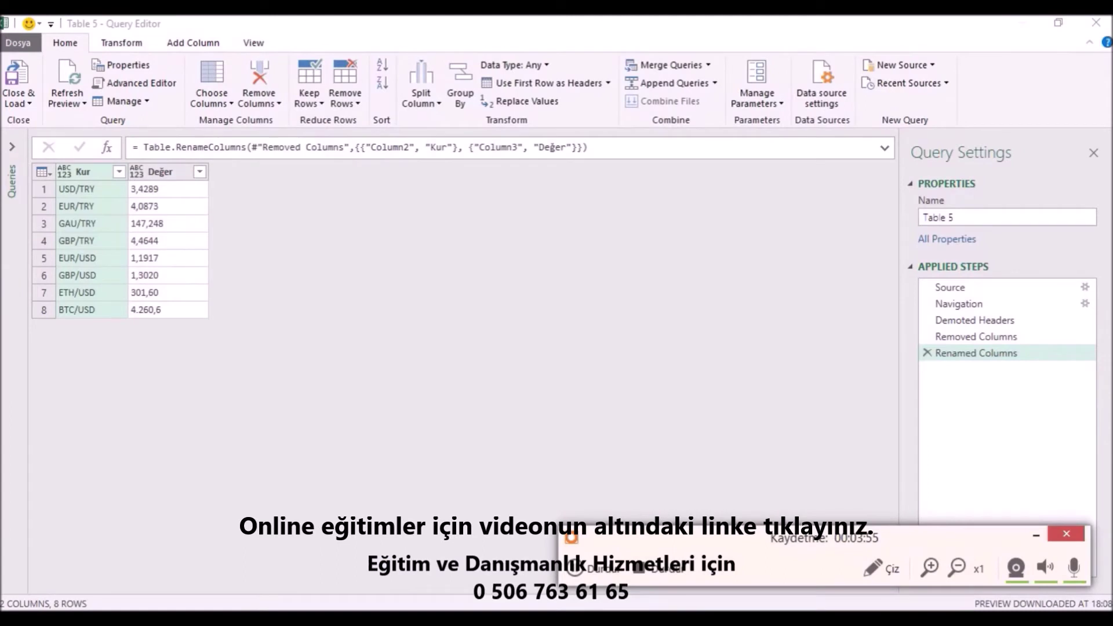
Rename the Table 5 query to Döviz Kurları - İnternet and close the Query Editor
{"action": "left_click", "coordinate": [976, 217]}
{"action": "left_click", "coordinate": [1036, 535]}
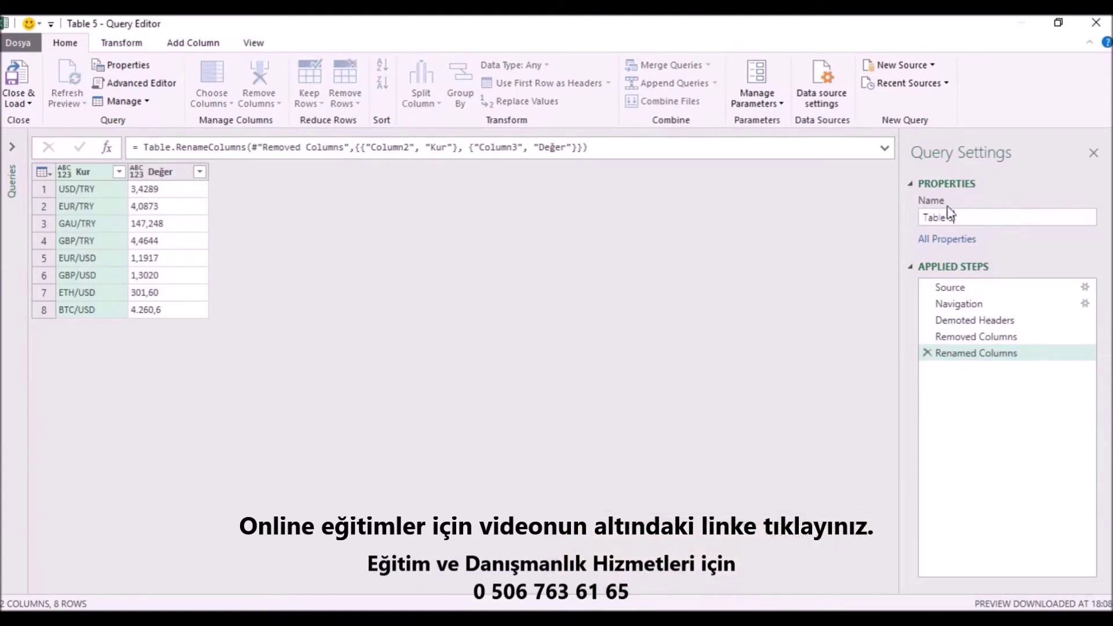
{"action": "triple_click", "coordinate": [948, 223]}
{"action": "type", "text": "Döviz Kurları - İnternet"}
{"action": "key", "text": "Return"}
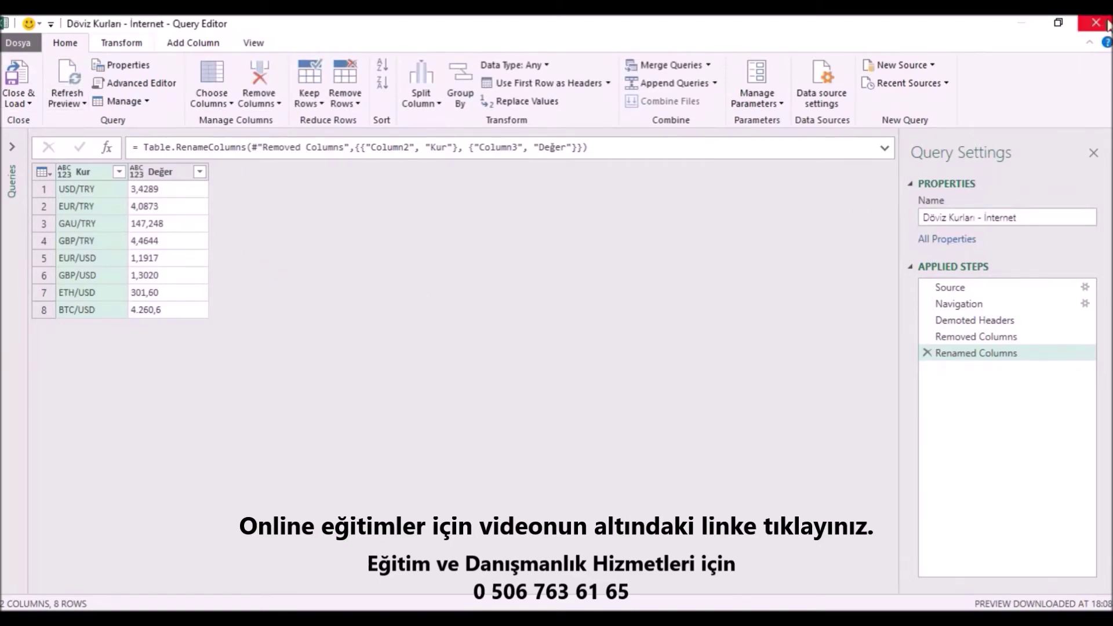
{"action": "left_click", "coordinate": [18, 82]}
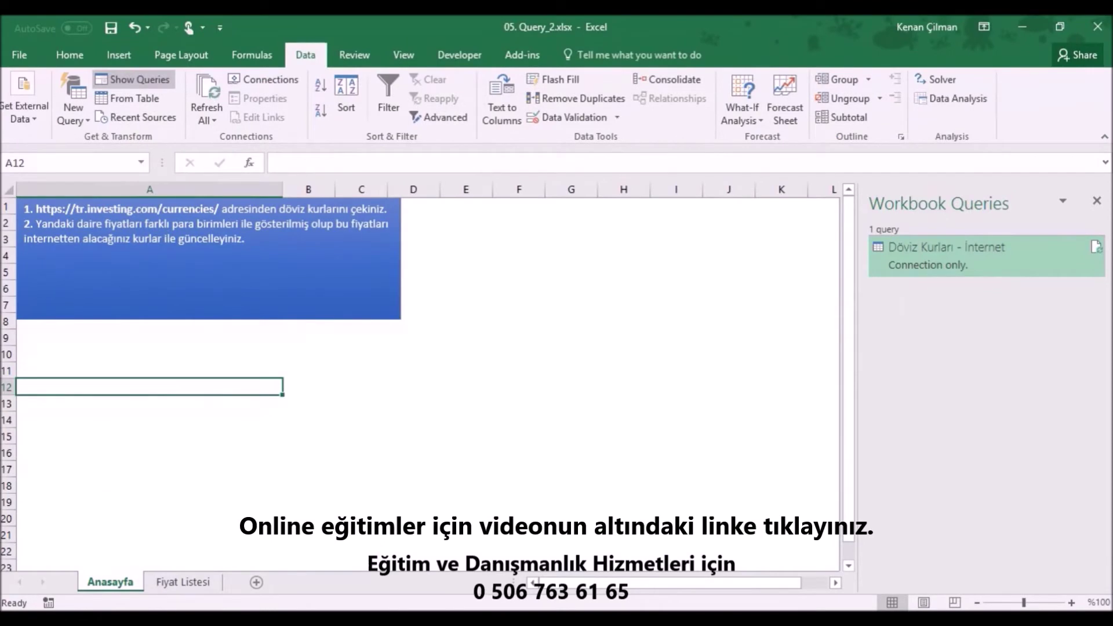
{"action": "left_click", "coordinate": [185, 582]}
Look over the Etap prices and Para Birimi currencies, then turn the price table into a new Fiyatlar query
{"action": "left_click", "coordinate": [145, 260]}
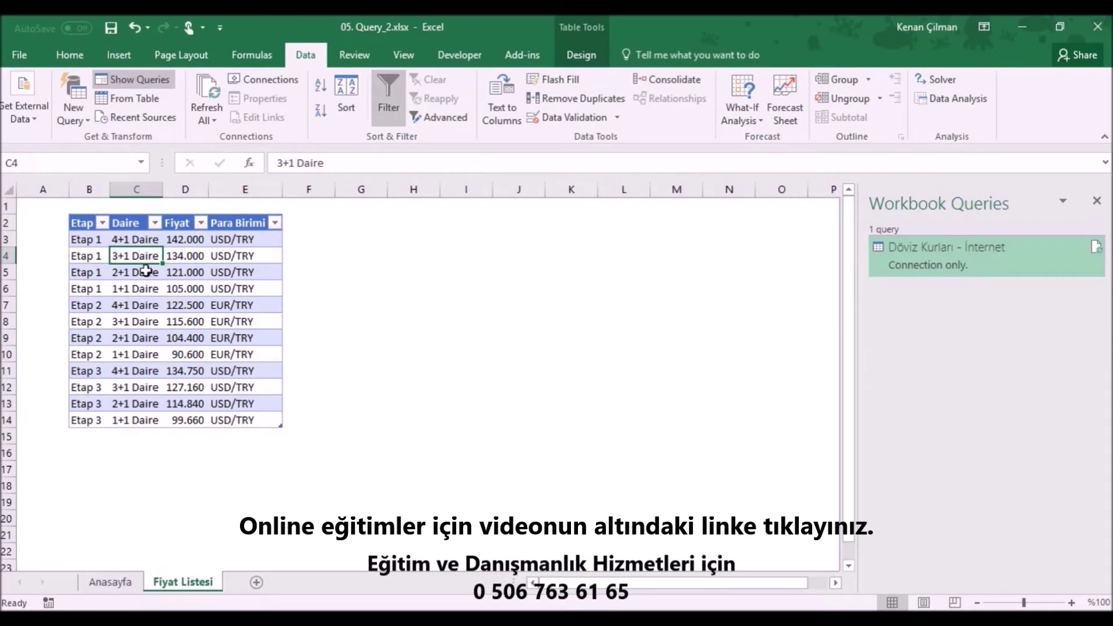
{"action": "mouse_move", "coordinate": [193, 242]}
{"action": "left_mouse_down"}
{"action": "mouse_move", "coordinate": [237, 291]}
{"action": "mouse_move", "coordinate": [246, 418]}
{"action": "mouse_move", "coordinate": [82, 223]}
{"action": "left_mouse_up"}
{"action": "left_click", "coordinate": [168, 269]}
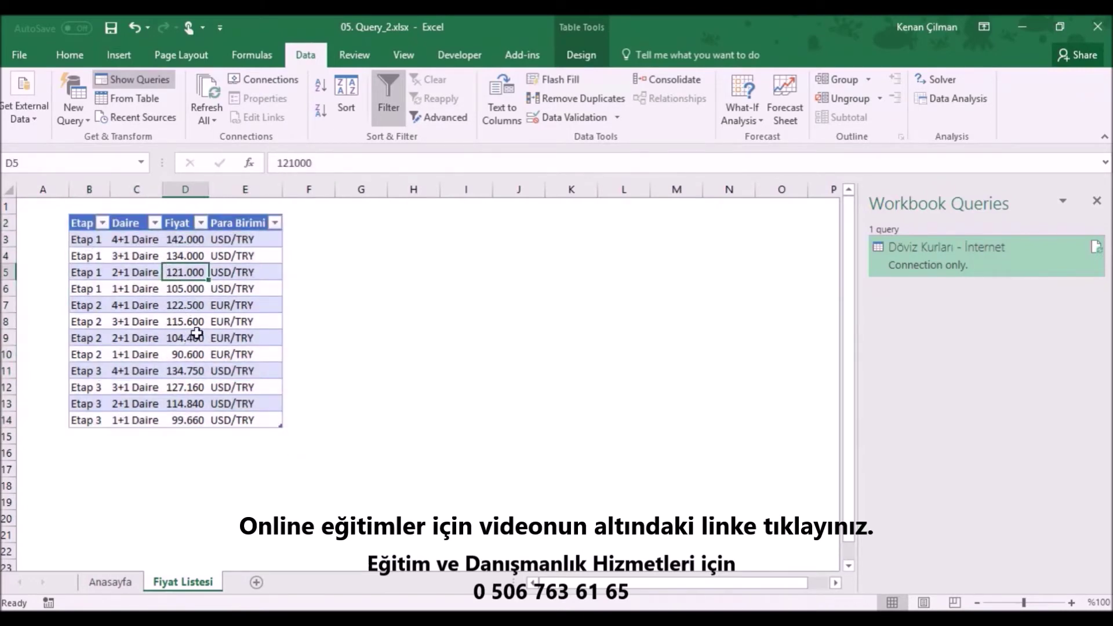
{"action": "left_click", "coordinate": [173, 243]}
{"action": "left_click_drag", "start_coordinate": [174, 244], "coordinate": [191, 423]}
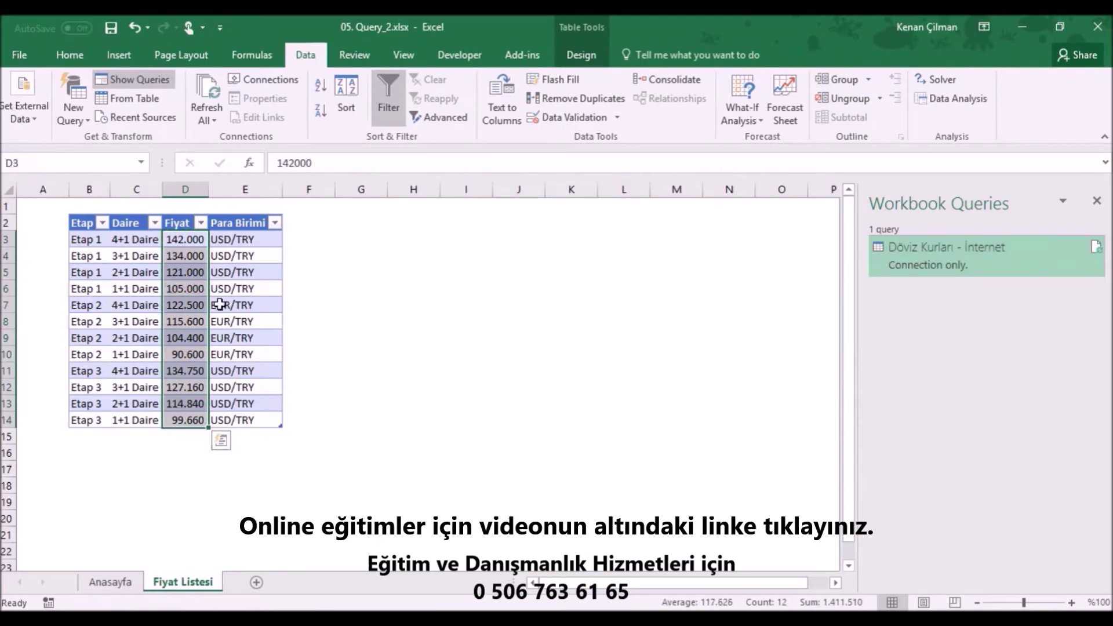
{"action": "left_click", "coordinate": [232, 240]}
{"action": "left_click_drag", "start_coordinate": [192, 243], "coordinate": [243, 419]}
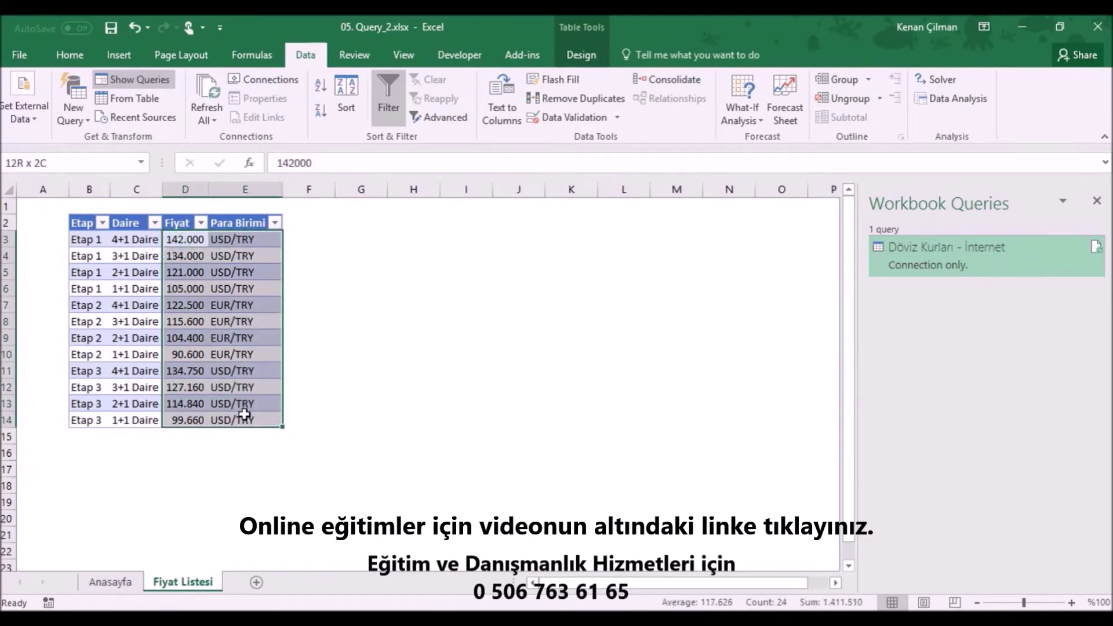
{"action": "left_click", "coordinate": [238, 387]}
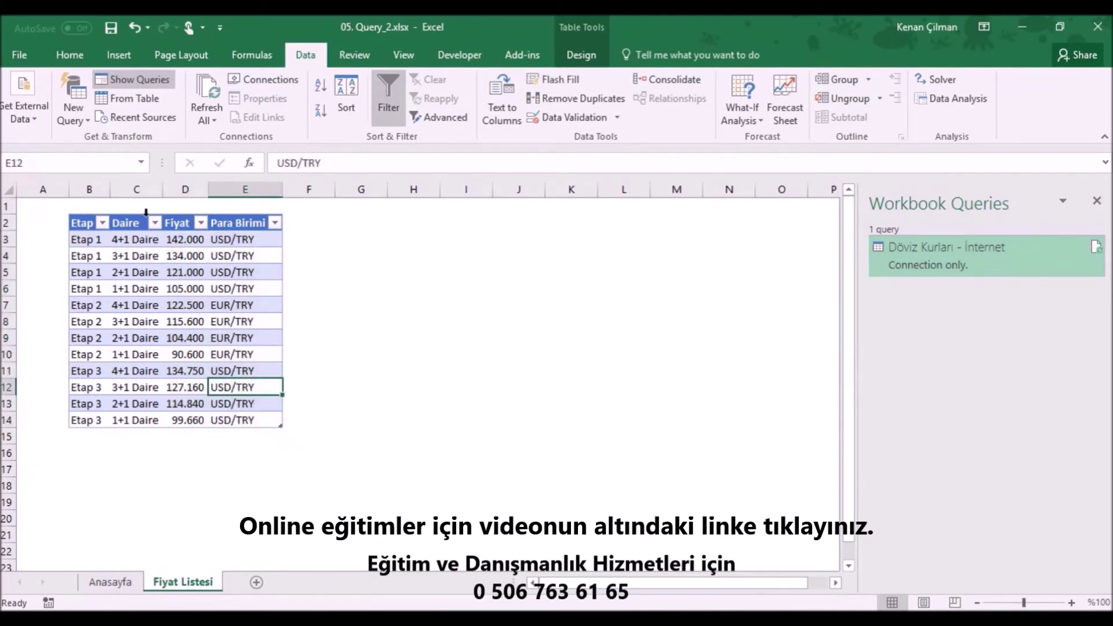
{"action": "left_click", "coordinate": [131, 99]}
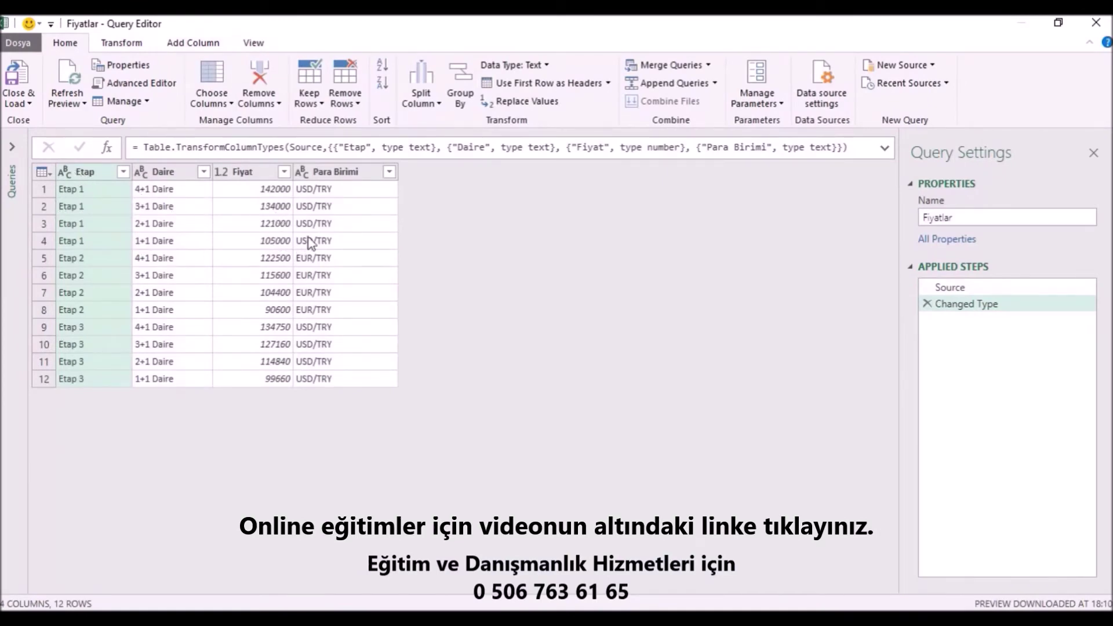
Change the Fiyat column's type to currency, replacing the existing conversion
{"action": "left_click", "coordinate": [223, 172]}
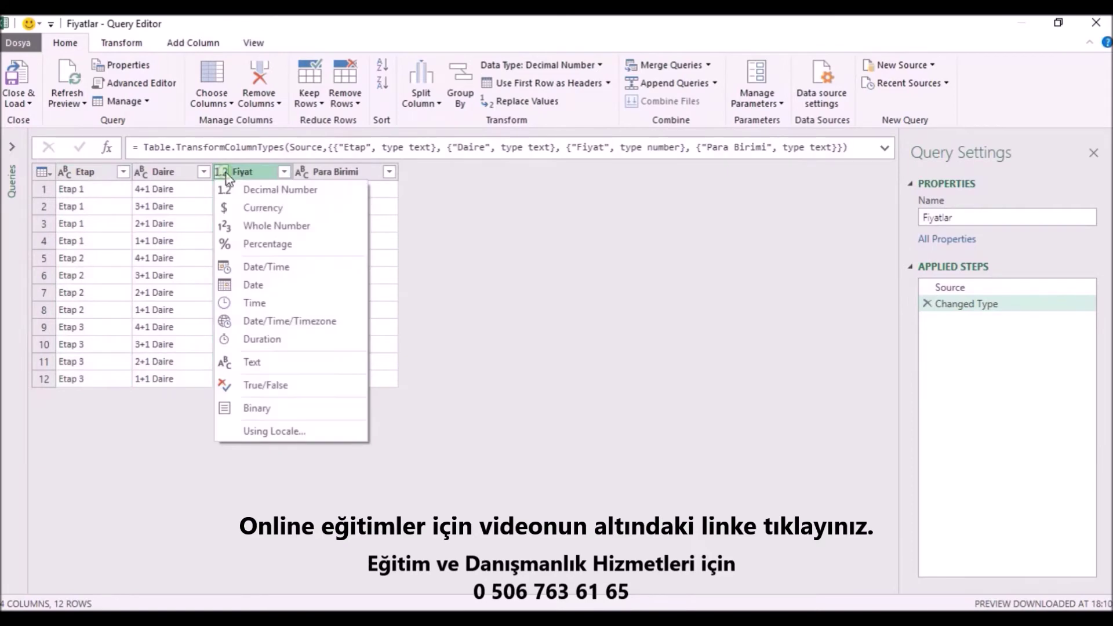
{"action": "left_click", "coordinate": [258, 210]}
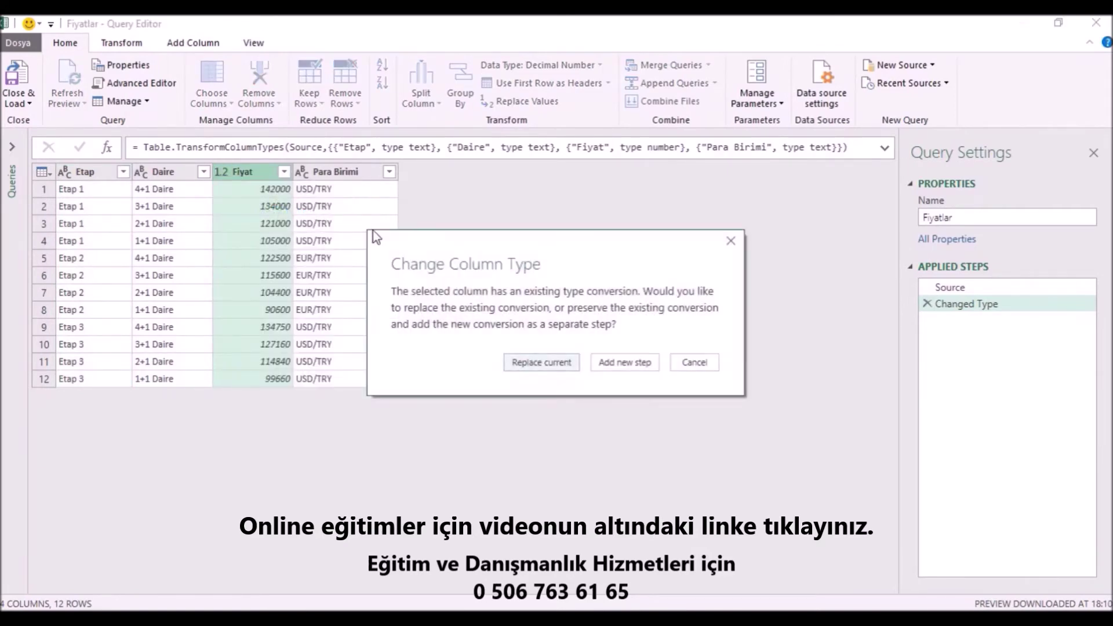
{"action": "left_click", "coordinate": [558, 365]}
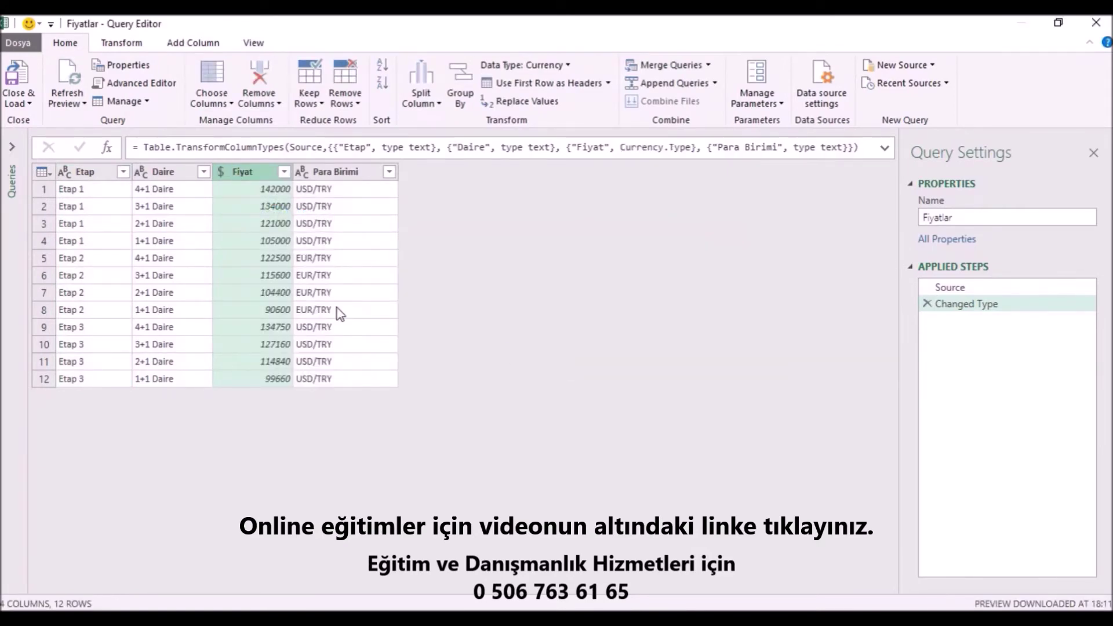
Compare the Döviz Kurları and Fiyatlar queries, ending with Fiyatlar selected
{"action": "left_click", "coordinate": [12, 152]}
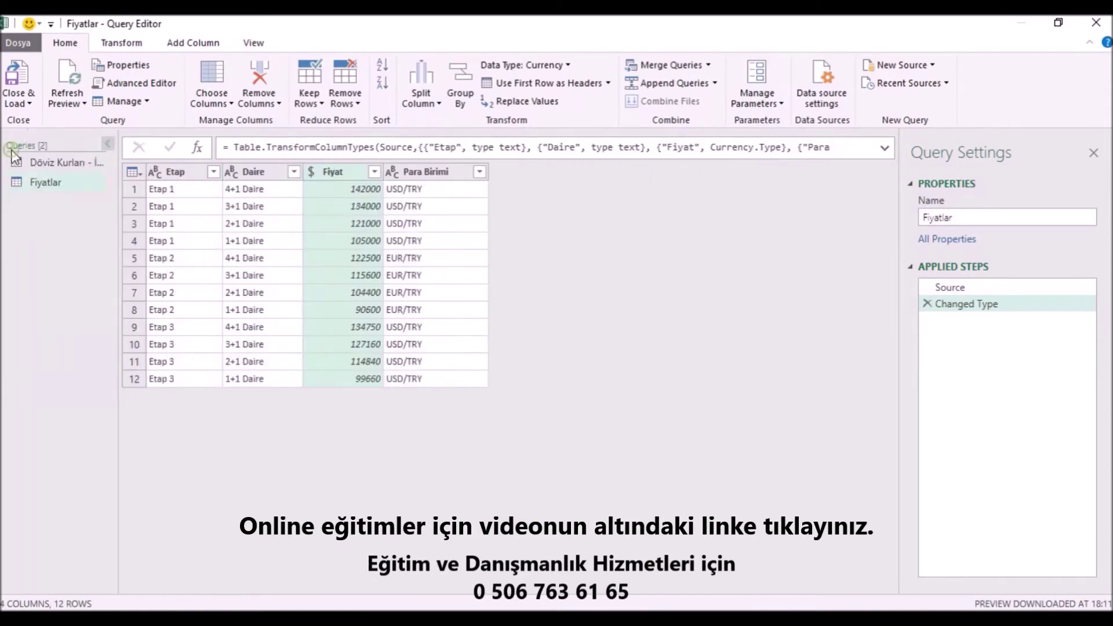
{"action": "left_click", "coordinate": [55, 163]}
{"action": "left_click", "coordinate": [47, 182]}
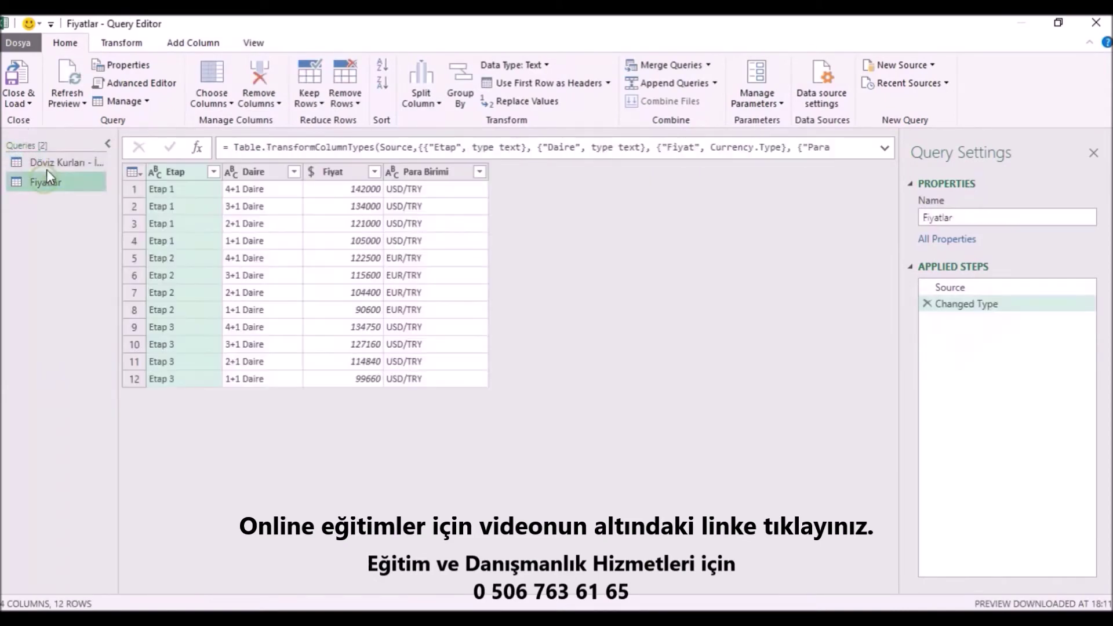
{"action": "left_click", "coordinate": [55, 162]}
{"action": "left_click", "coordinate": [50, 181]}
{"action": "left_click", "coordinate": [986, 218]}
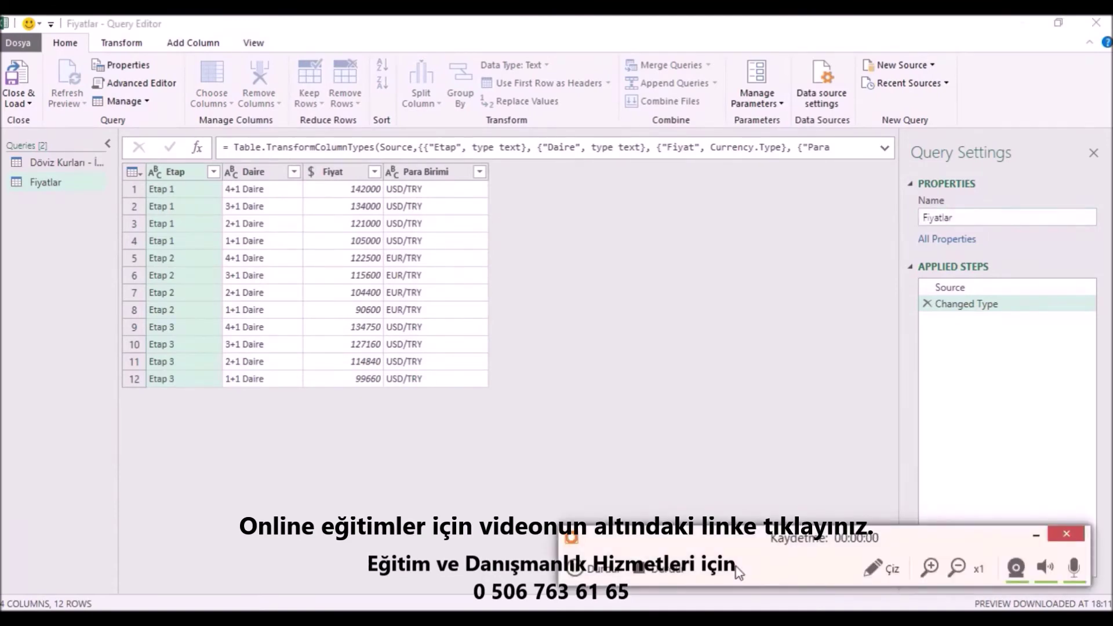
{"action": "left_click", "coordinate": [693, 449]}
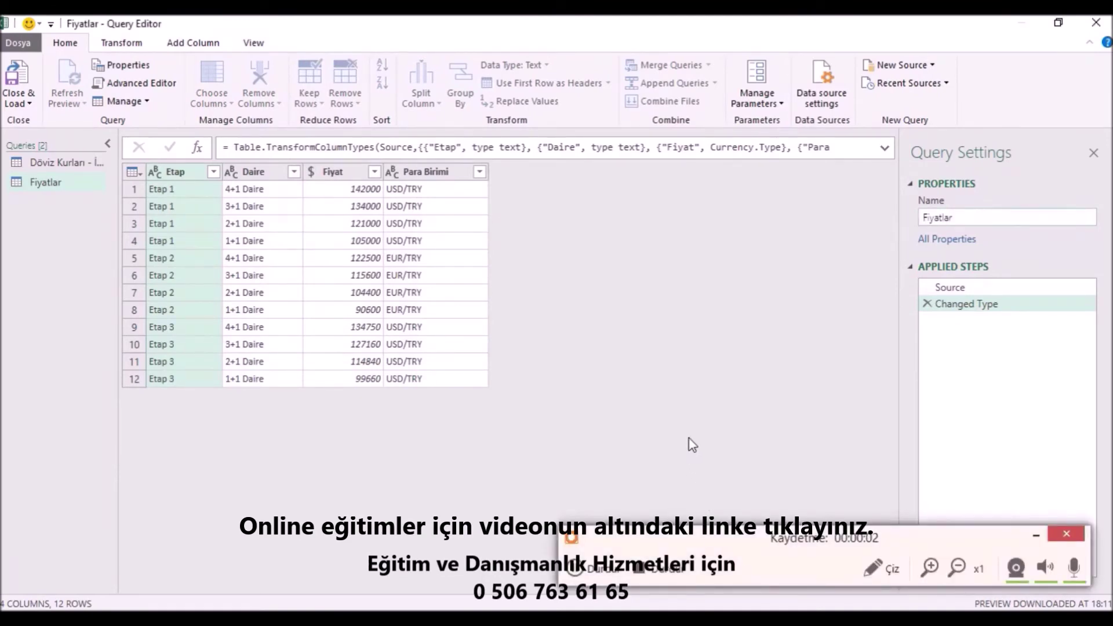
{"action": "left_click", "coordinate": [1026, 533]}
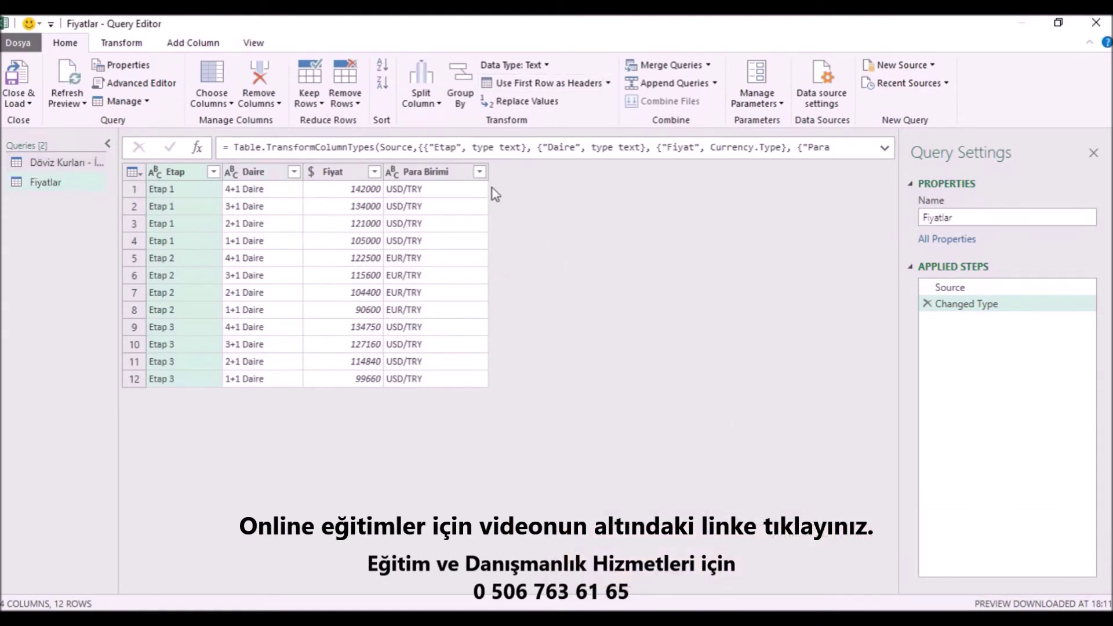
Left-outer merge Fiyatlar with Döviz Kurları - İnternet, matching Para Birimi to Kur
{"action": "left_click", "coordinate": [685, 67]}
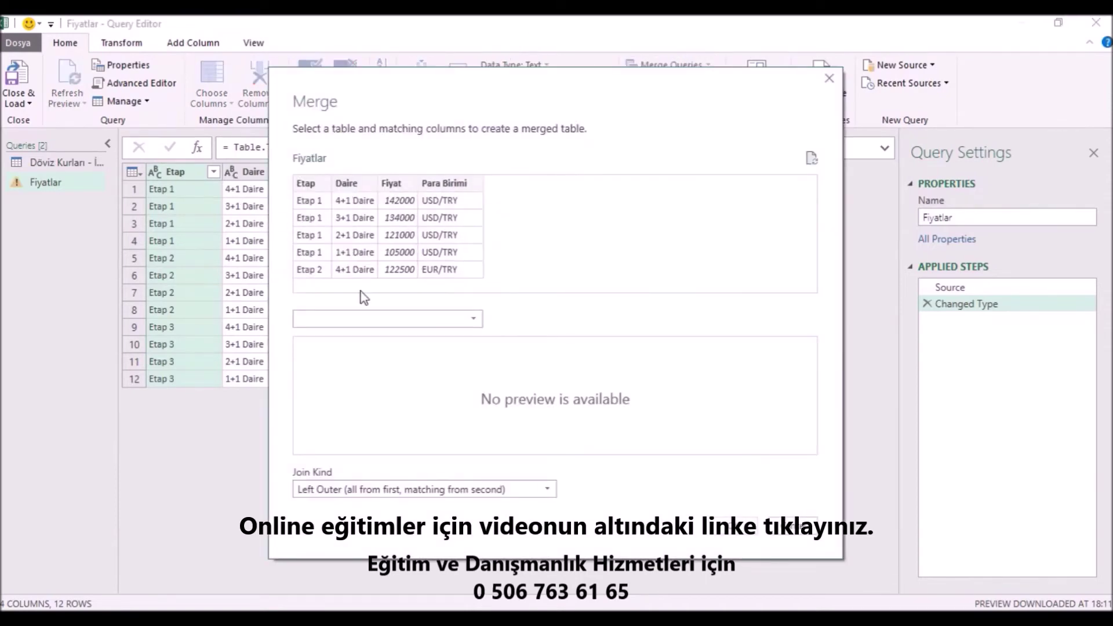
{"action": "left_click", "coordinate": [452, 318]}
{"action": "left_click", "coordinate": [365, 335]}
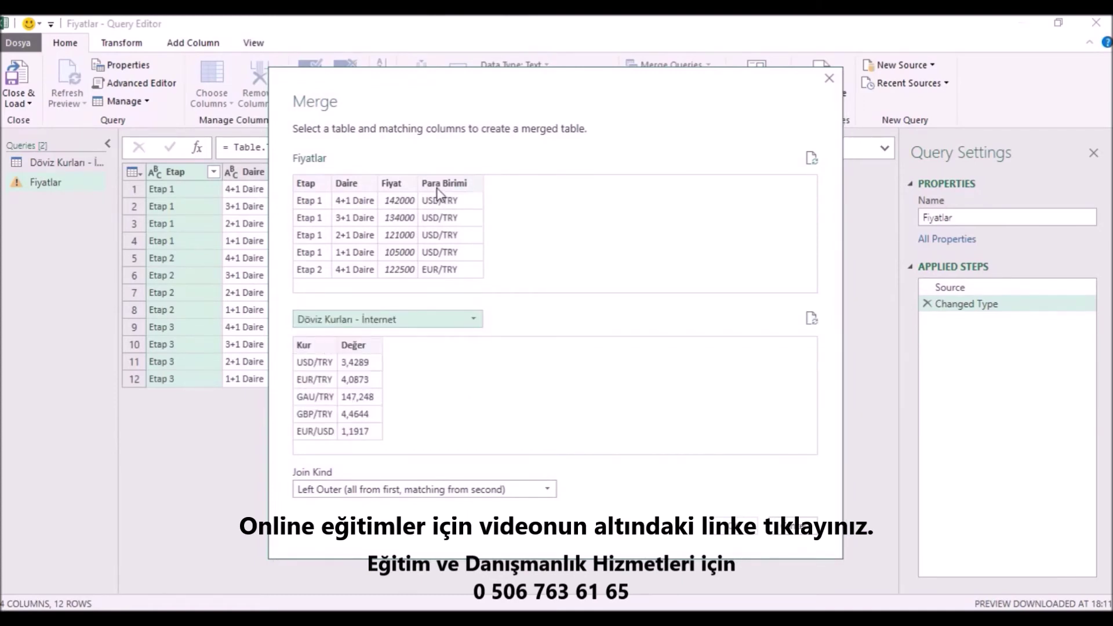
{"action": "left_click", "coordinate": [323, 348]}
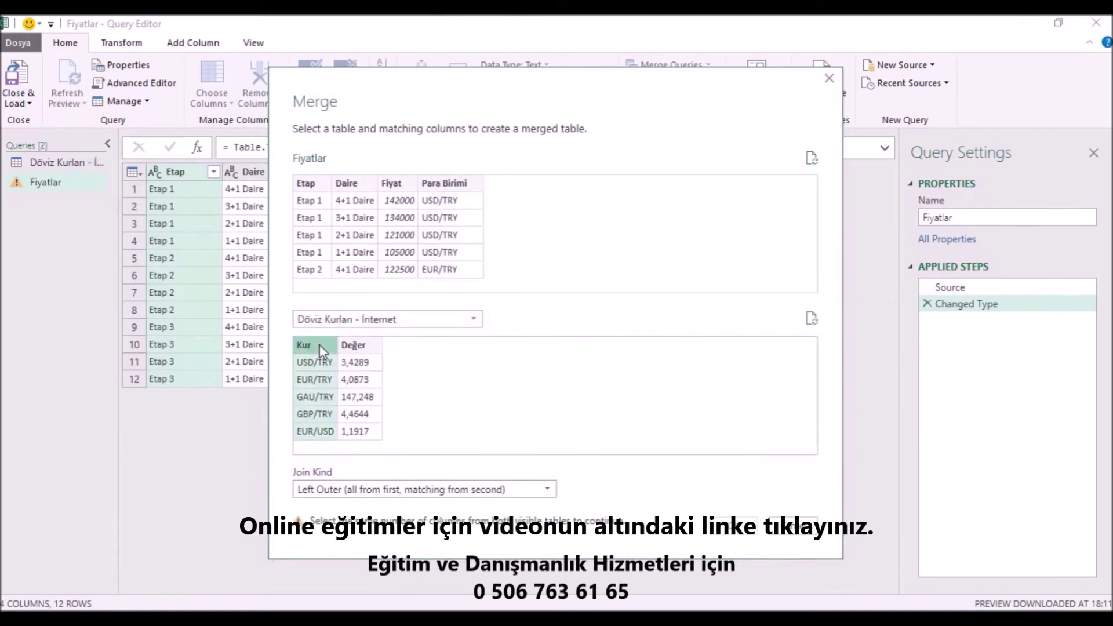
{"action": "left_click", "coordinate": [458, 186]}
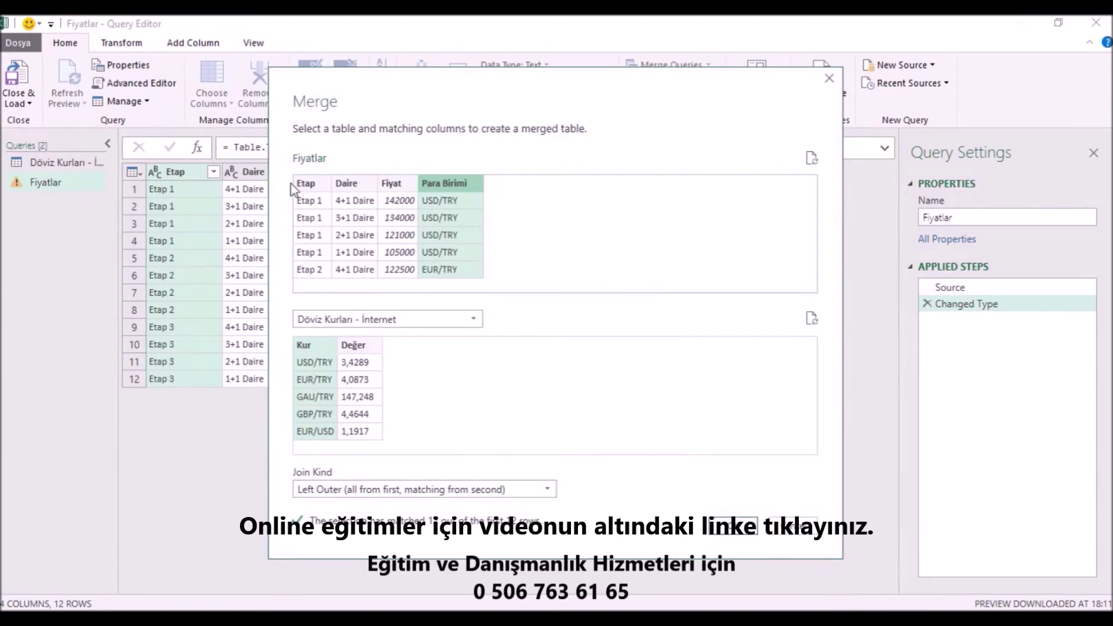
{"action": "left_click", "coordinate": [732, 526]}
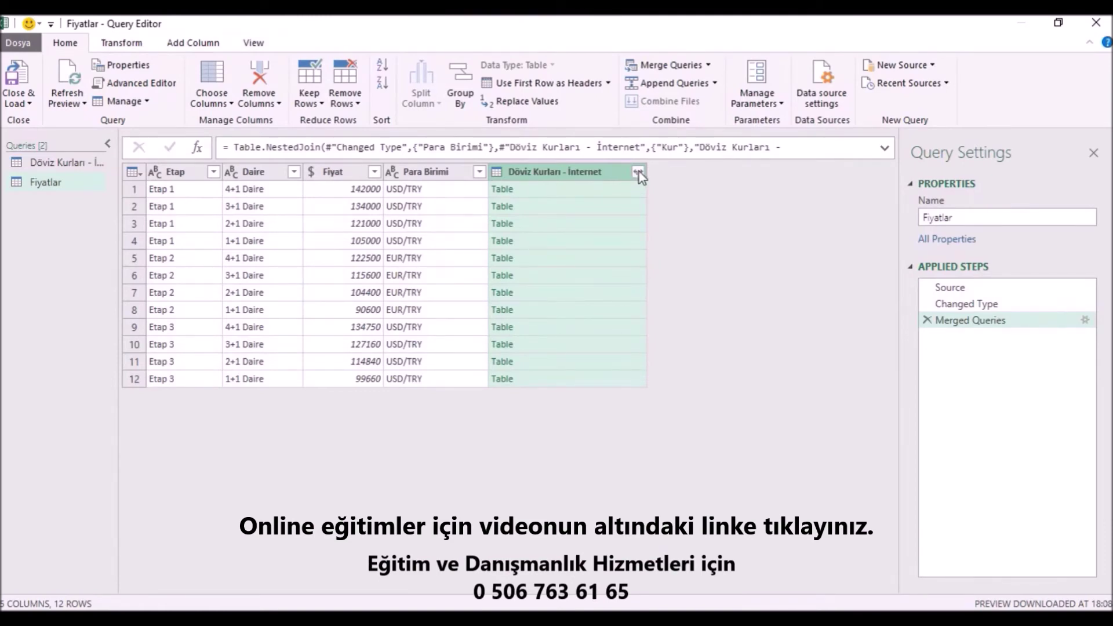
Expand the merged exchange-rate table, keeping only Değer and leaving out Kur
{"action": "left_click", "coordinate": [639, 173]}
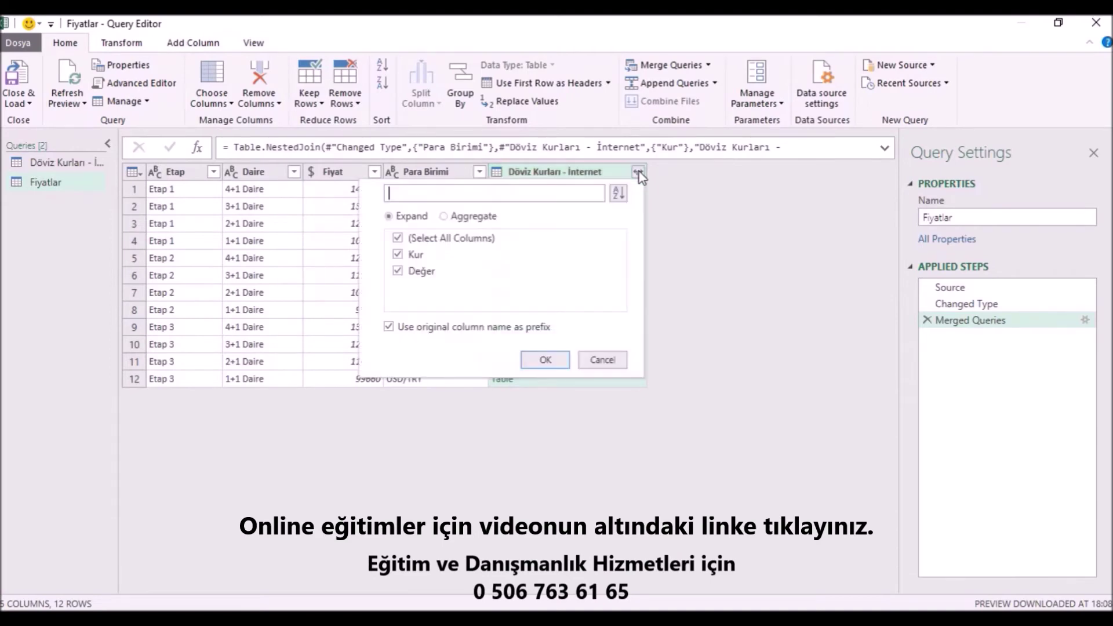
{"action": "left_click", "coordinate": [397, 257]}
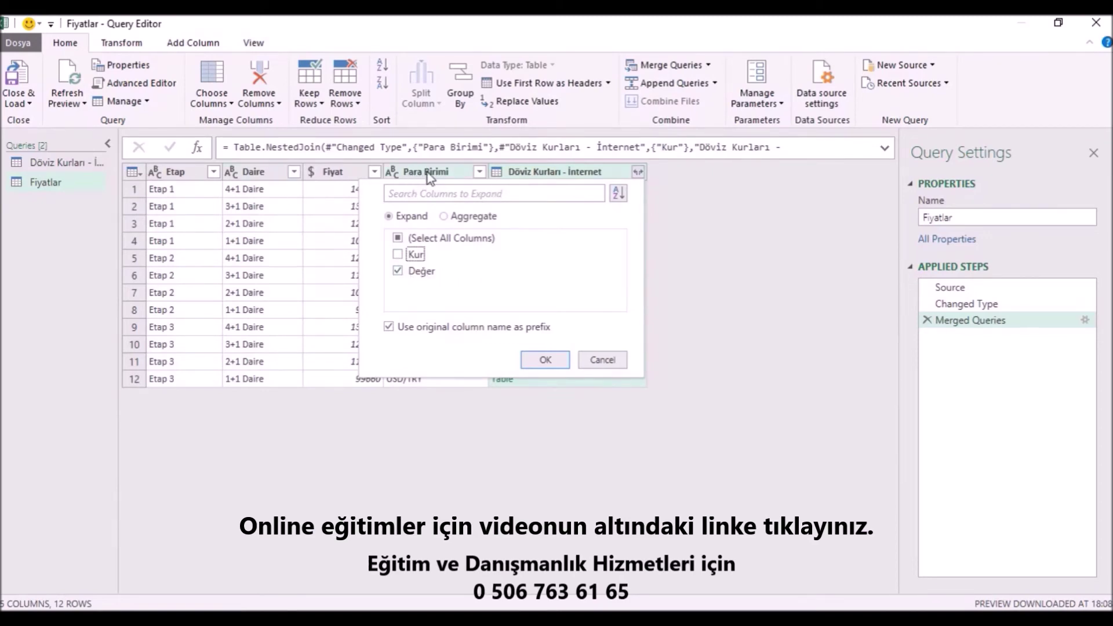
{"action": "left_click", "coordinate": [544, 359]}
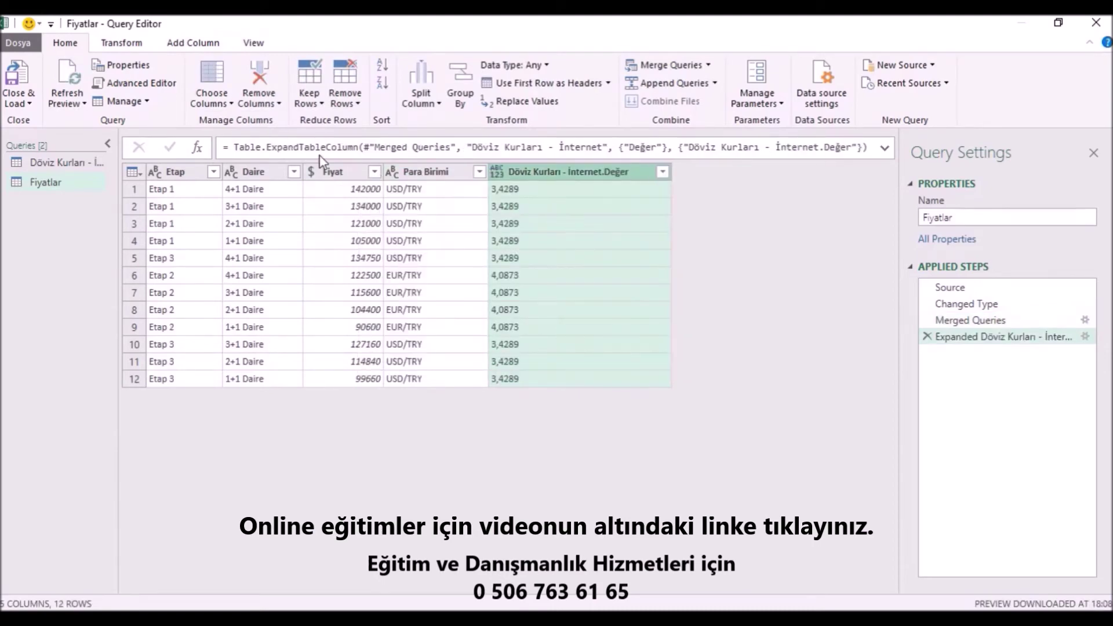
Verify the matched rates: 3,4289 for USD/TRY in row 1 and 4,0873 for EUR/TRY in row 6
{"action": "left_click", "coordinate": [414, 190]}
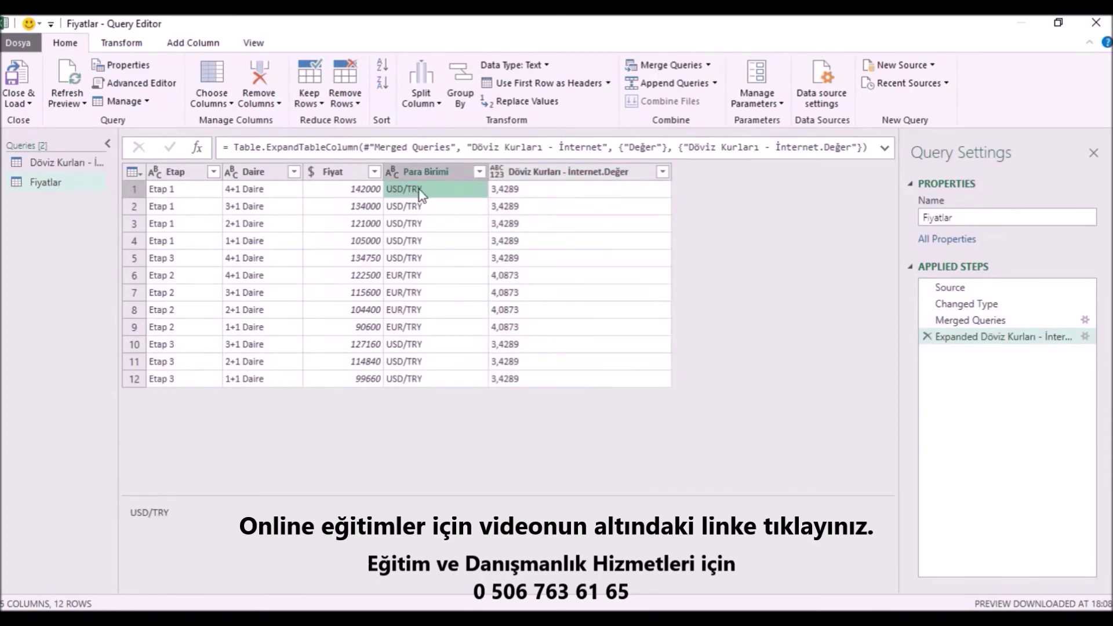
{"action": "left_click", "coordinate": [507, 190]}
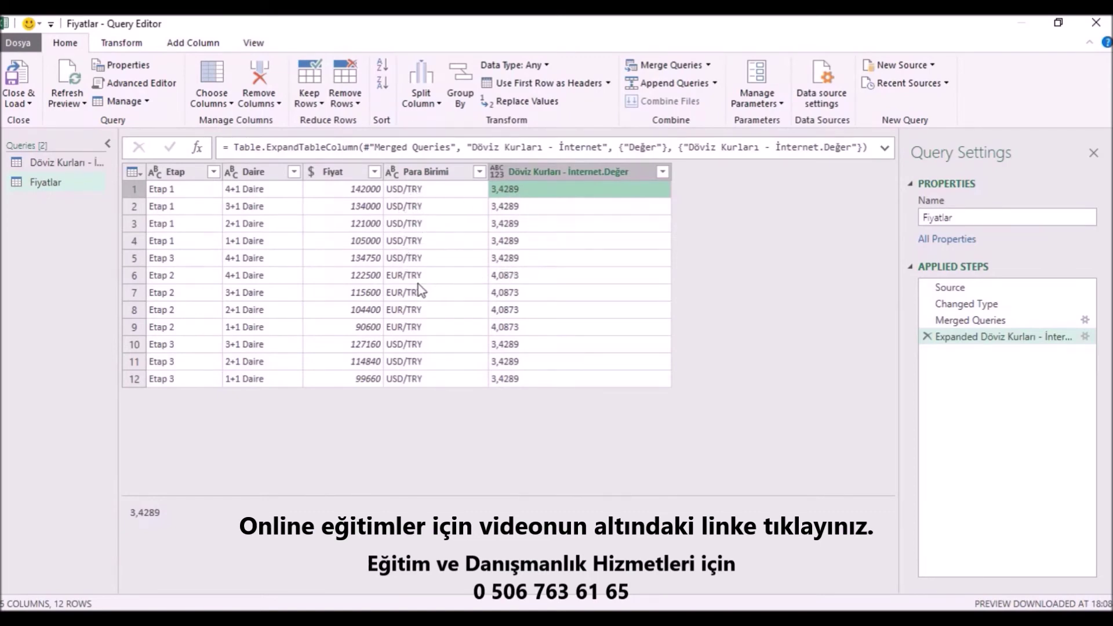
{"action": "left_click", "coordinate": [406, 276]}
{"action": "left_click", "coordinate": [516, 282]}
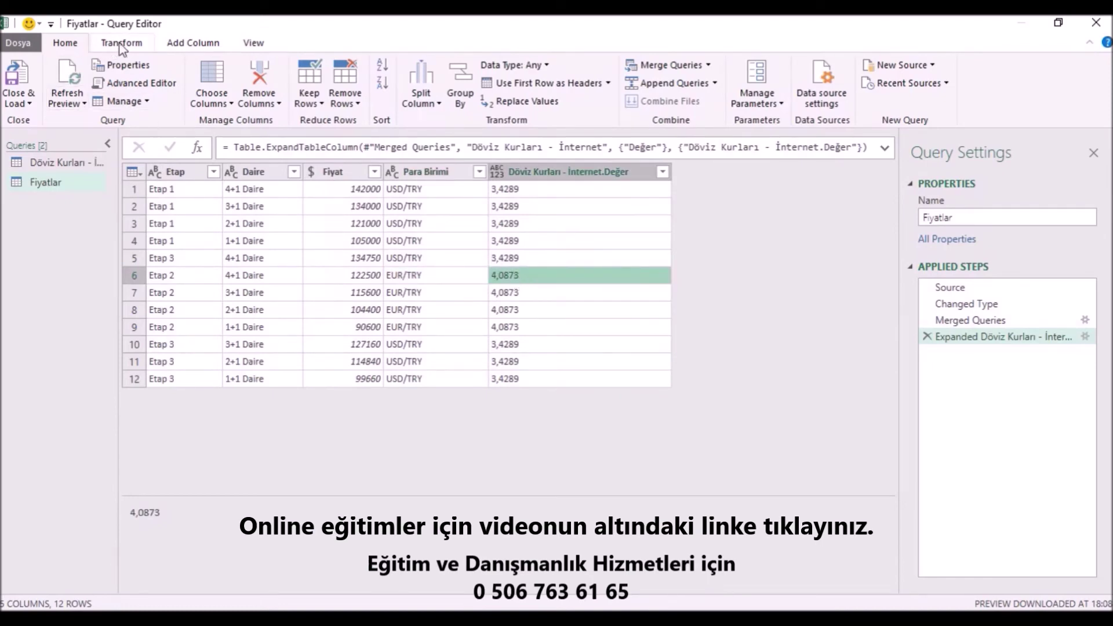
{"action": "left_click", "coordinate": [211, 47]}
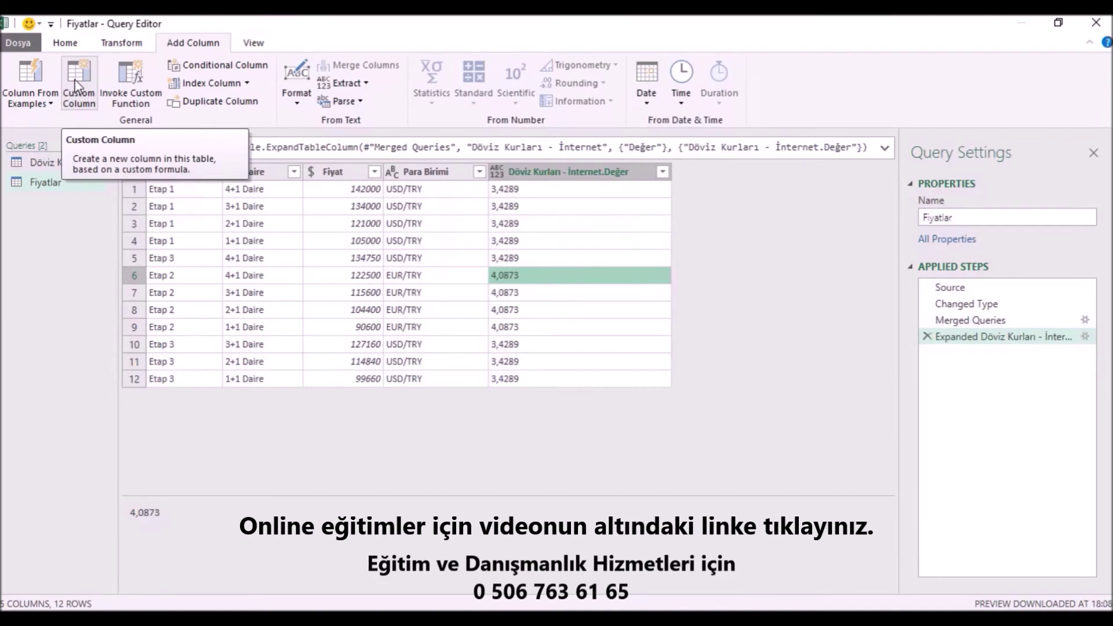
{"action": "left_click", "coordinate": [78, 87]}
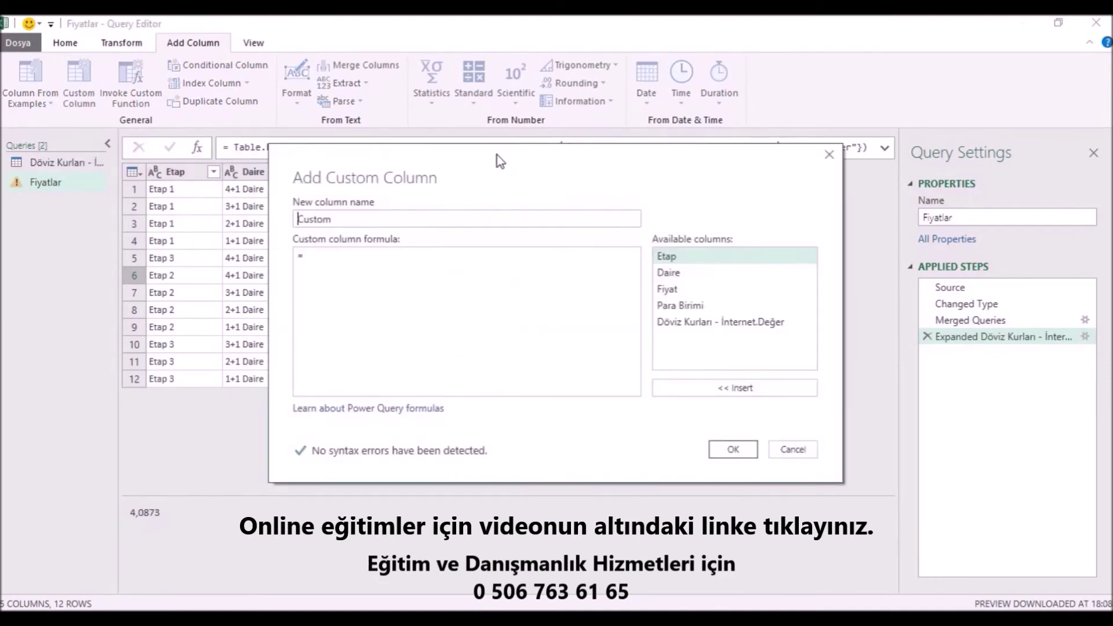
{"action": "type", "text": "TL Bazında Fiyatlar"}
{"action": "left_click", "coordinate": [399, 309]}
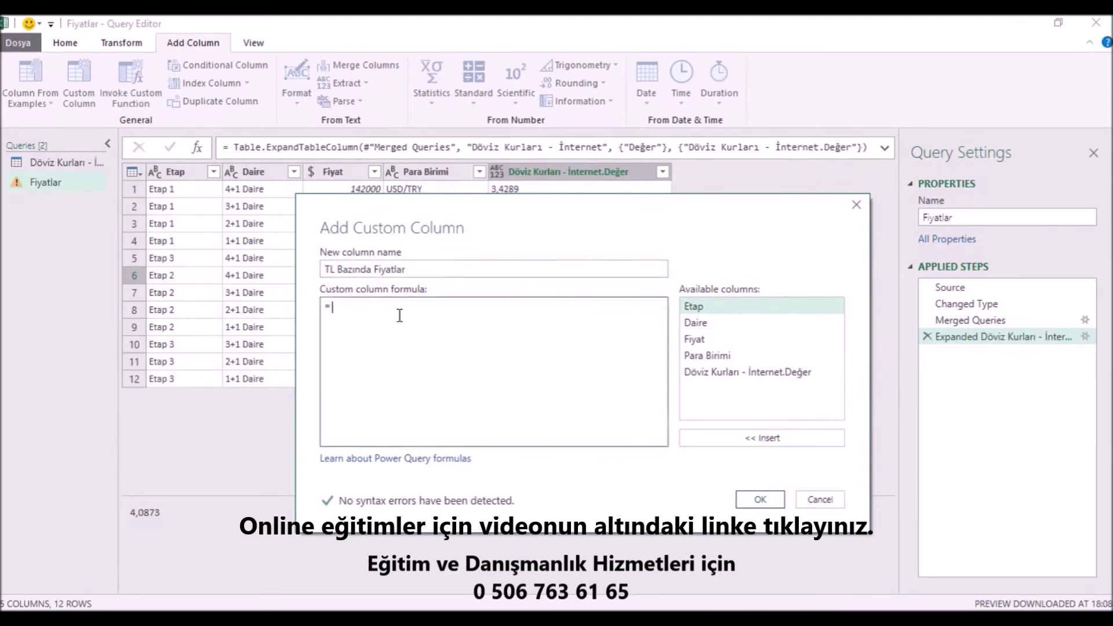
{"action": "double_click", "coordinate": [701, 341]}
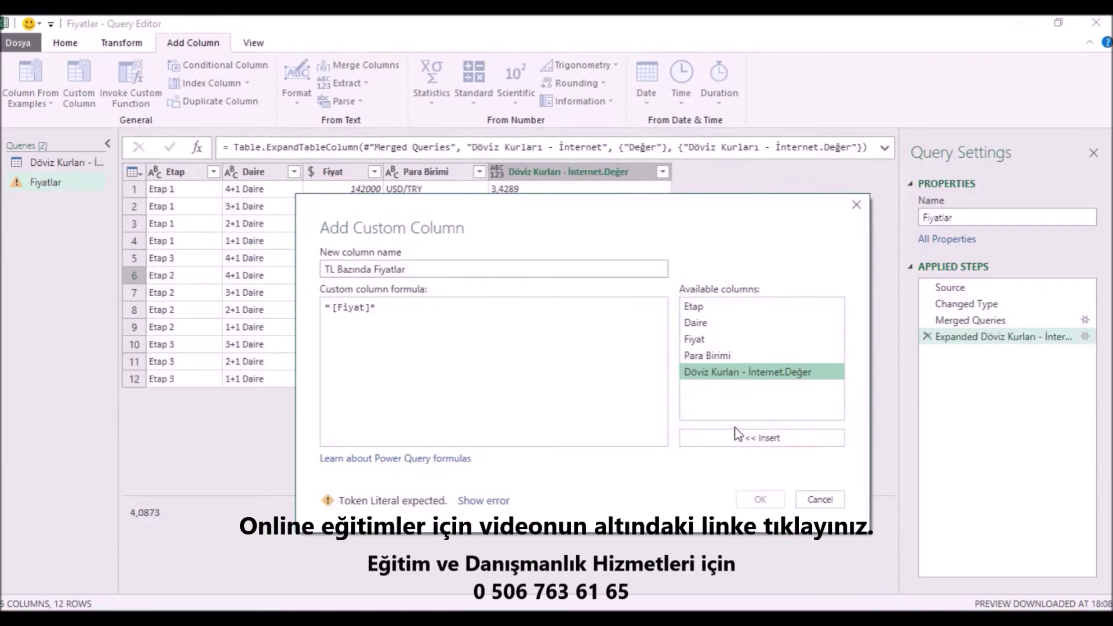
{"action": "left_click", "coordinate": [760, 438]}
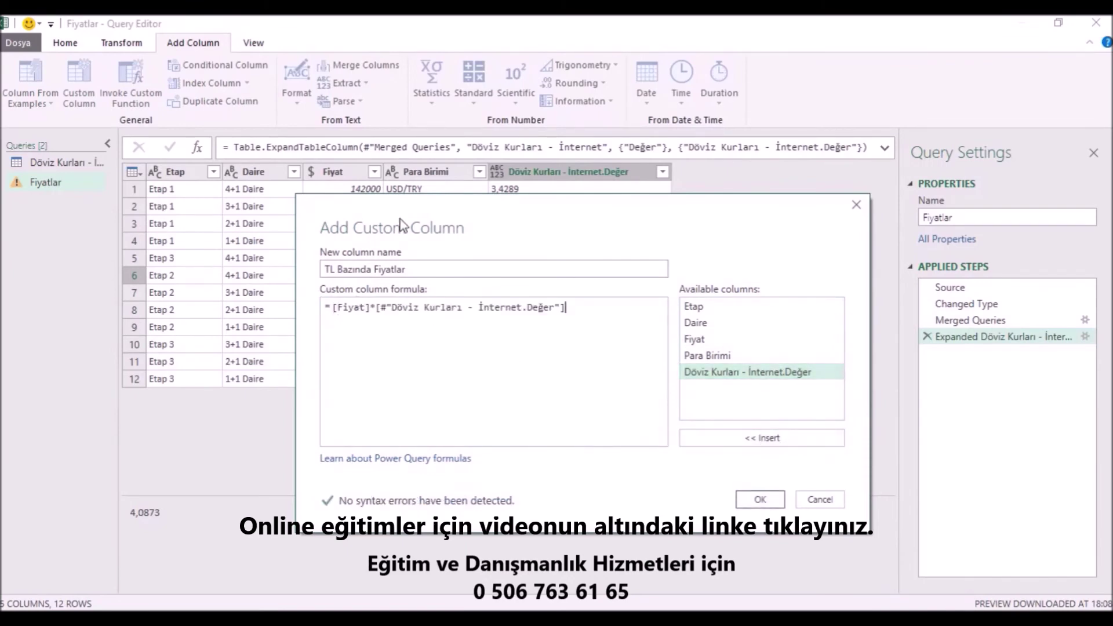
{"action": "left_click_drag", "start_coordinate": [423, 207], "coordinate": [416, 255]}
{"action": "left_click_drag", "start_coordinate": [326, 354], "coordinate": [549, 357]}
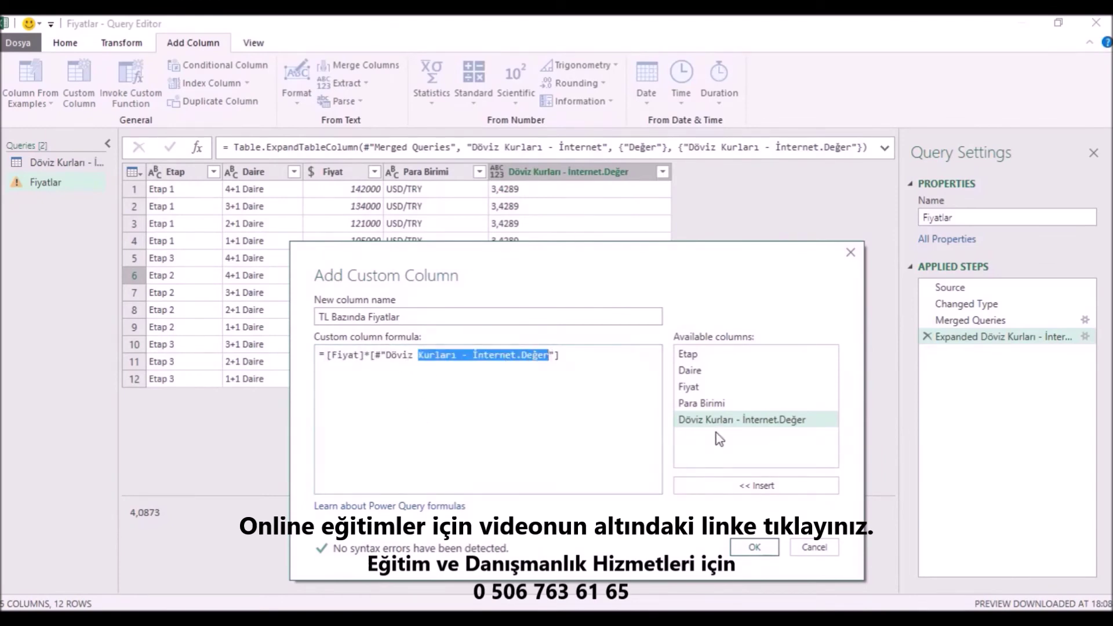
{"action": "left_click", "coordinate": [371, 354]}
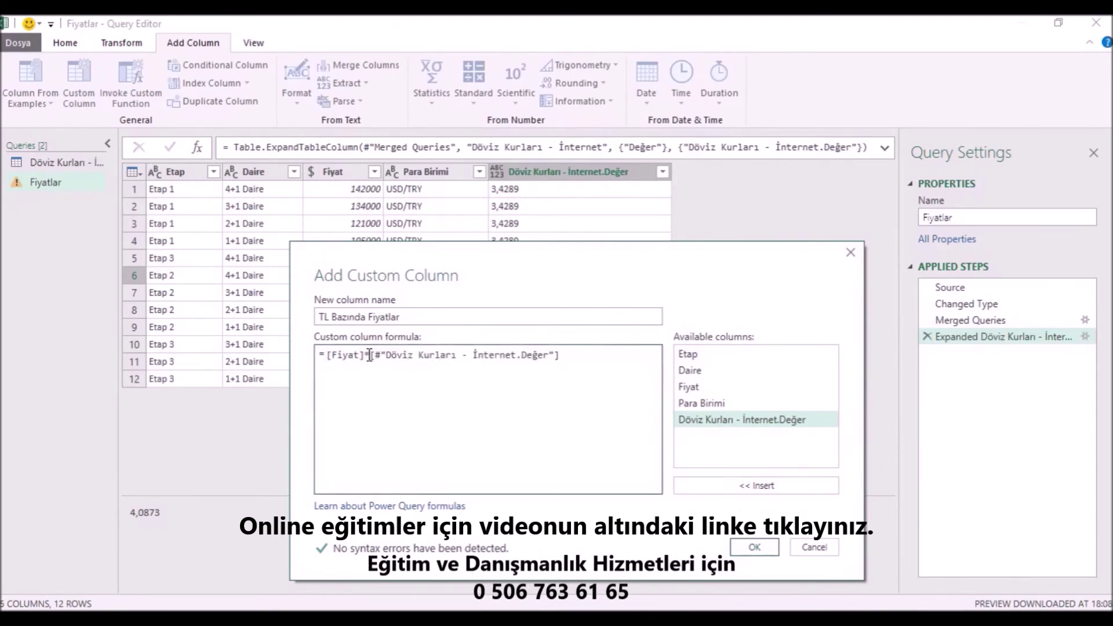
{"action": "left_click", "coordinate": [754, 547]}
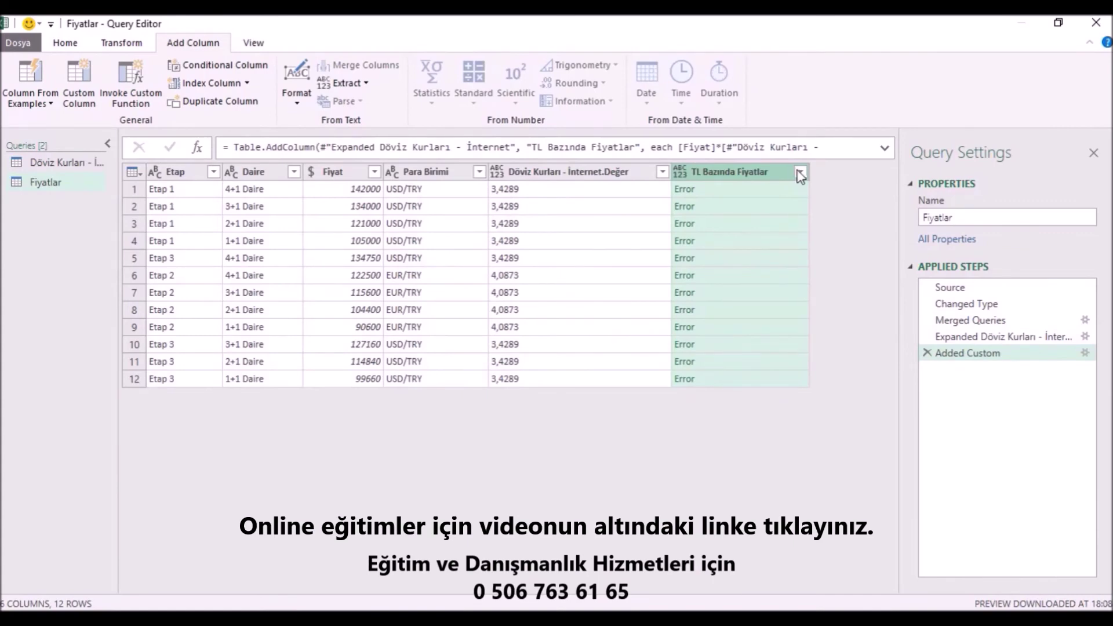
{"action": "left_click", "coordinate": [927, 352]}
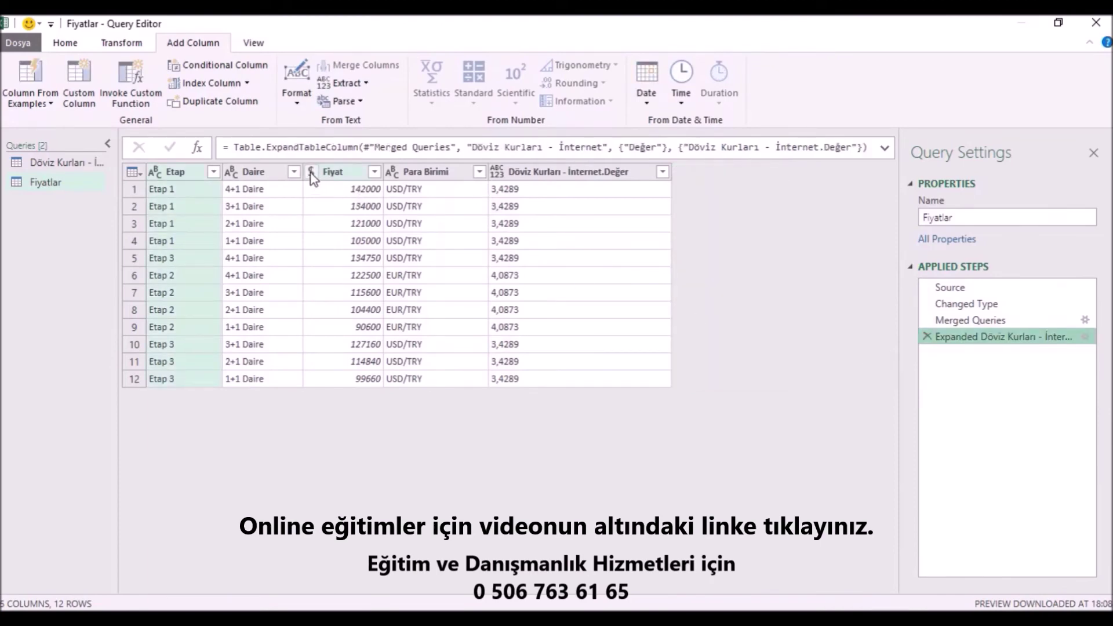
Change the Döviz Kurları - İnternet.Değer column's data type to Currency
{"action": "left_click", "coordinate": [501, 173]}
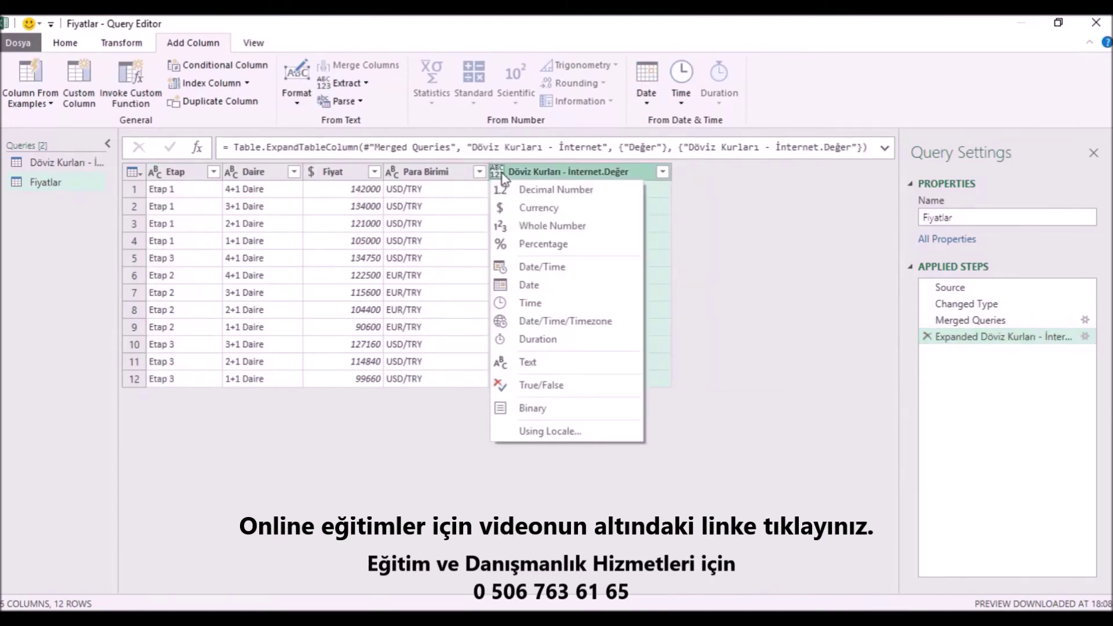
{"action": "left_click", "coordinate": [657, 231]}
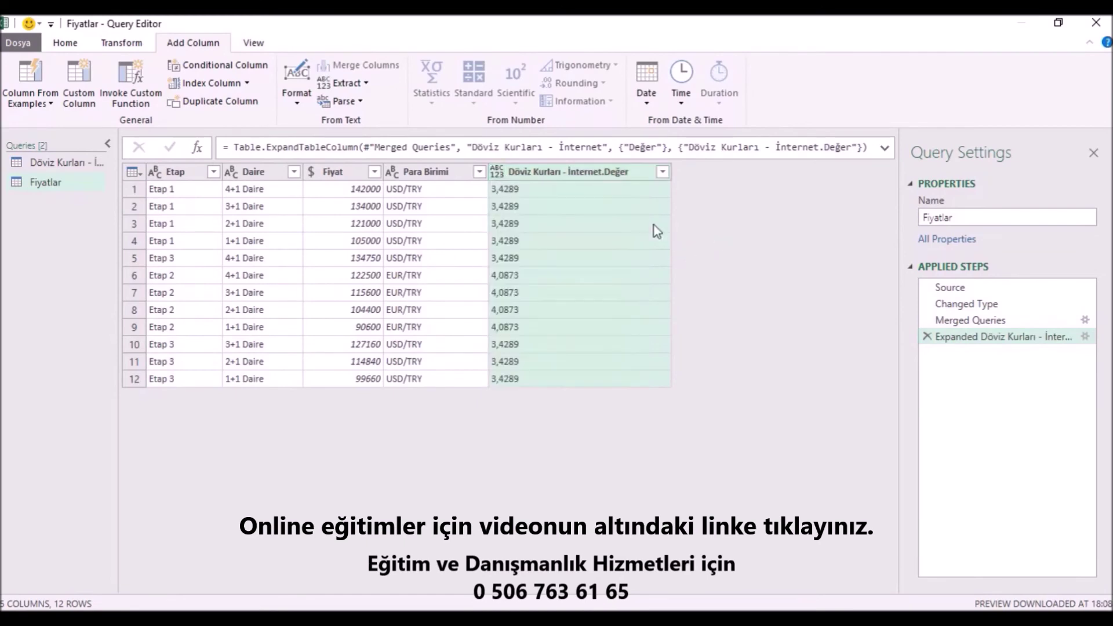
{"action": "left_click", "coordinate": [496, 172]}
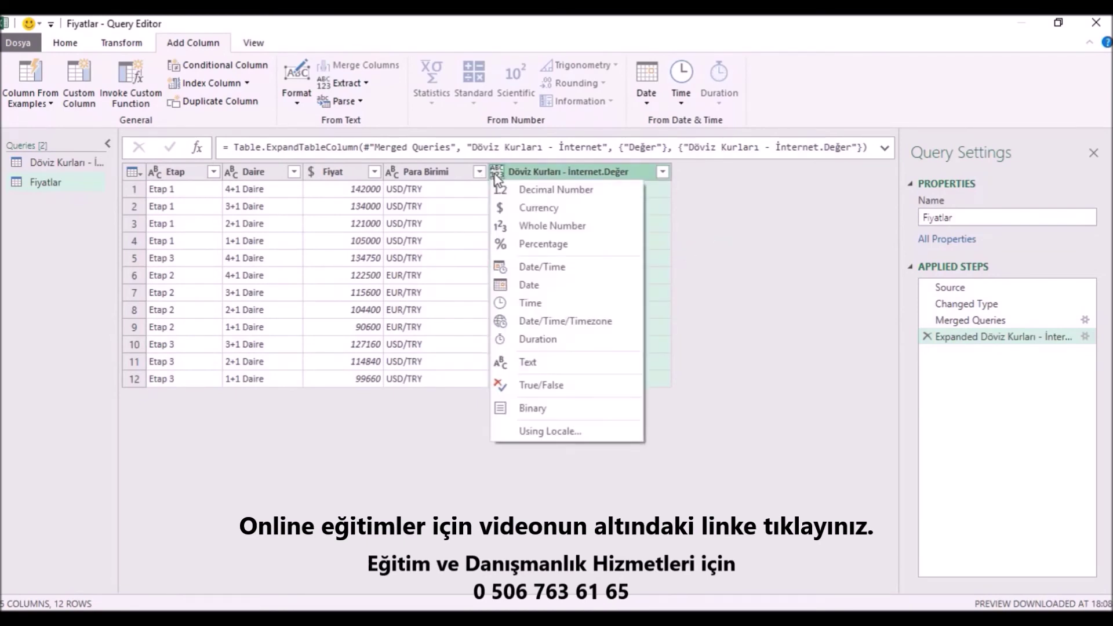
{"action": "left_click", "coordinate": [550, 208]}
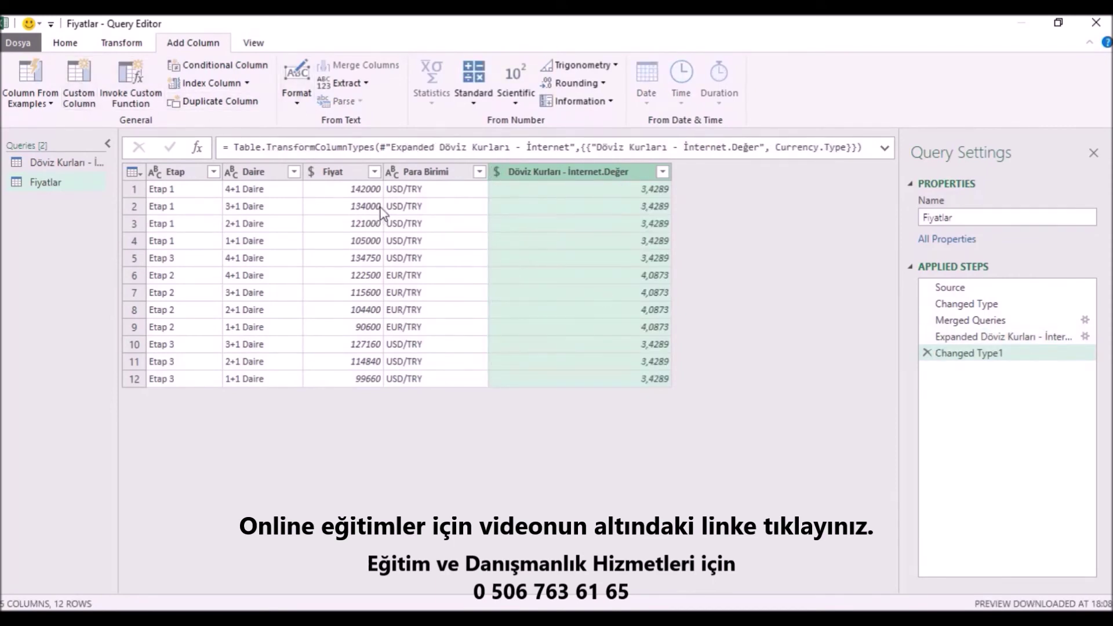
Narrow the exchange-rate column, inspect a few values, and start a Custom Column
{"action": "left_click_drag", "start_coordinate": [670, 172], "coordinate": [643, 172]}
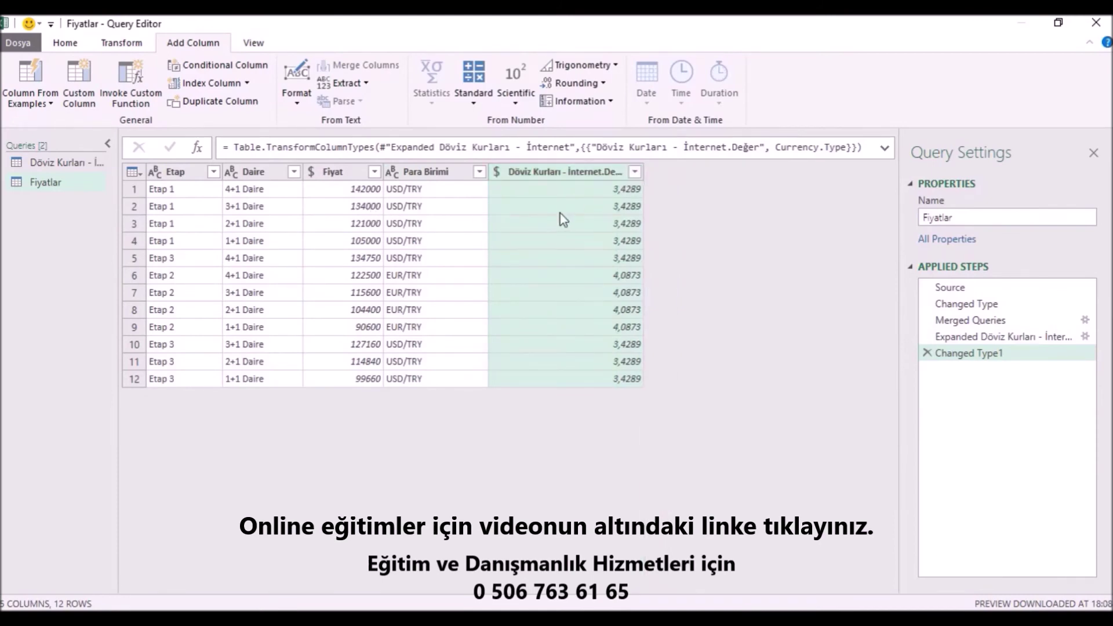
{"action": "left_click", "coordinate": [559, 209]}
{"action": "left_click", "coordinate": [377, 223]}
{"action": "left_click", "coordinate": [636, 260]}
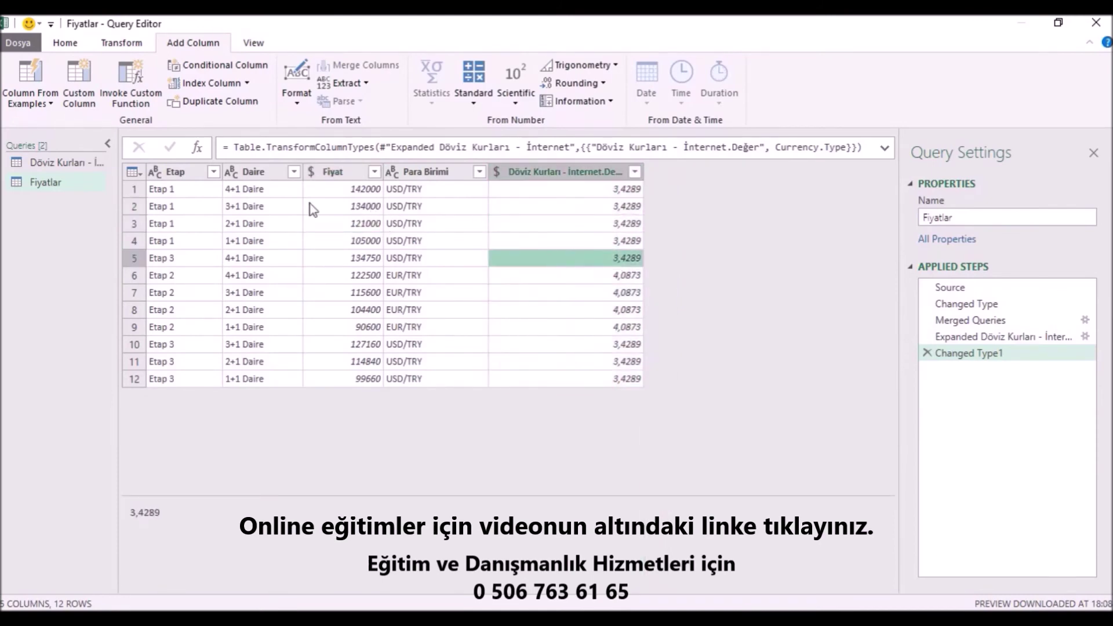
{"action": "left_click", "coordinate": [78, 87]}
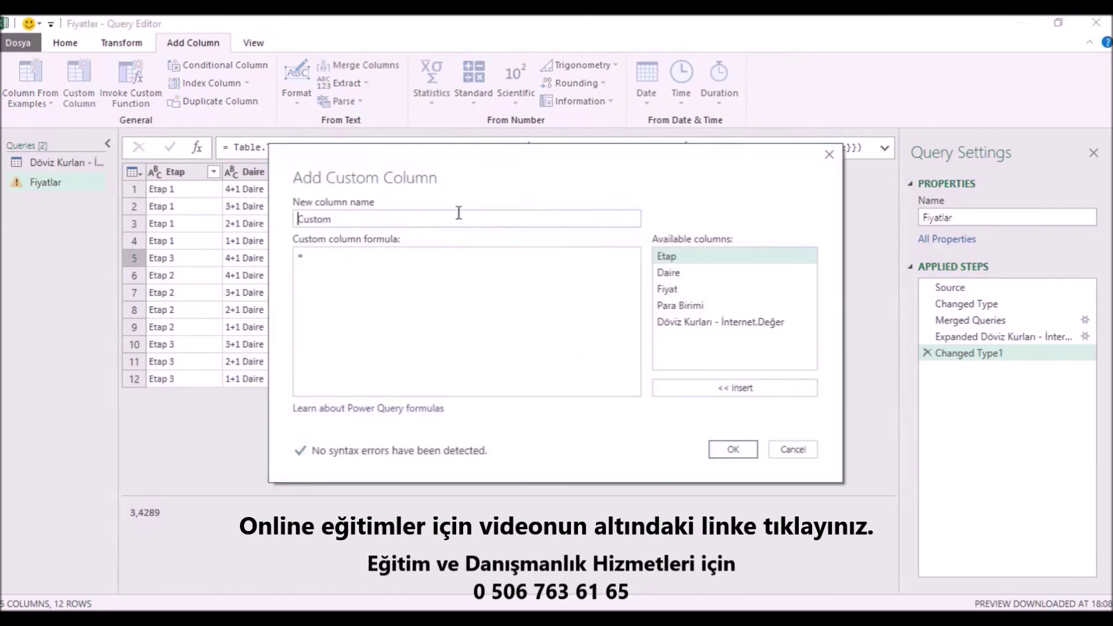
Create custom column 'TL Bazında Fiyat' with formula [Fiyat]*[Döviz Kurları - İnternet.Değer]
{"action": "type", "text": "TL Bazında"}
{"action": "left_click", "coordinate": [319, 264]}
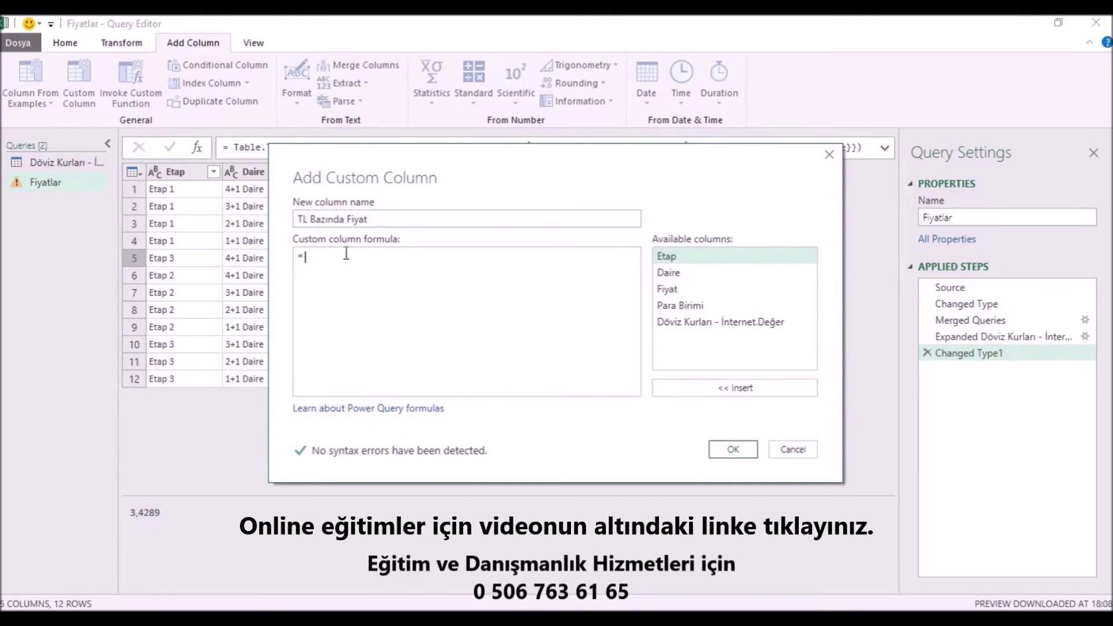
{"action": "left_click", "coordinate": [670, 291]}
{"action": "left_click", "coordinate": [718, 391]}
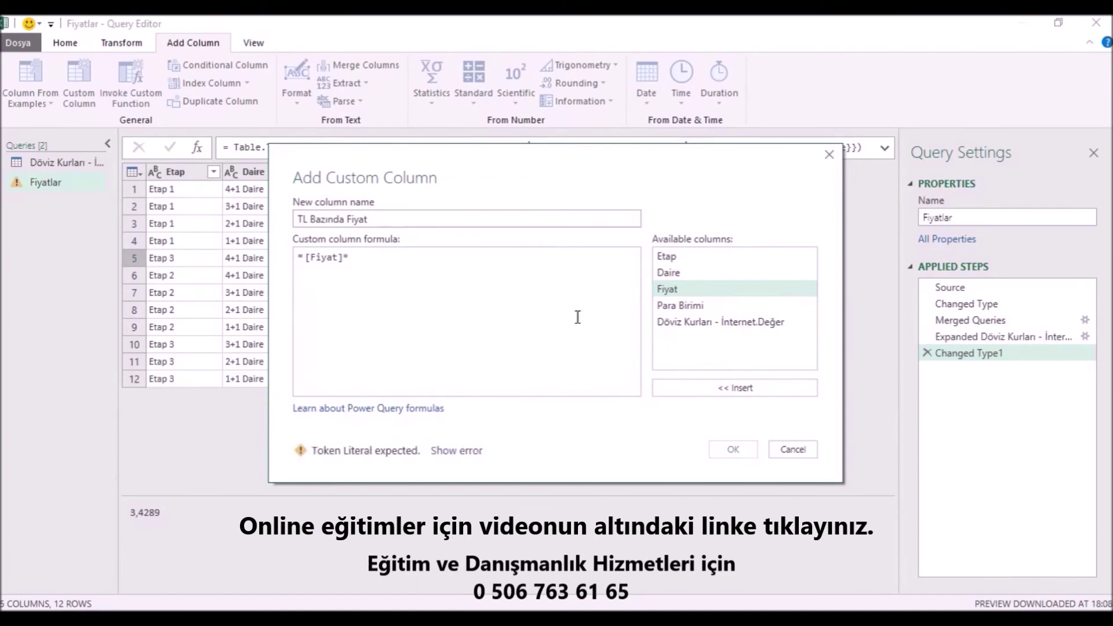
{"action": "left_click", "coordinate": [693, 322]}
{"action": "left_click", "coordinate": [705, 388]}
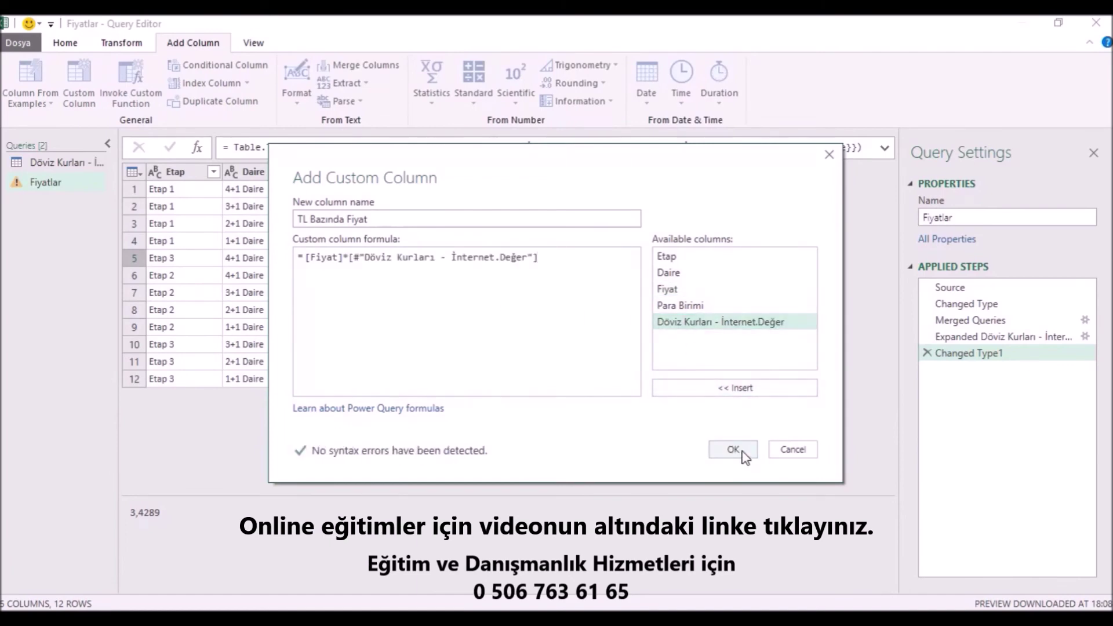
{"action": "key", "text": "ctrl+a"}
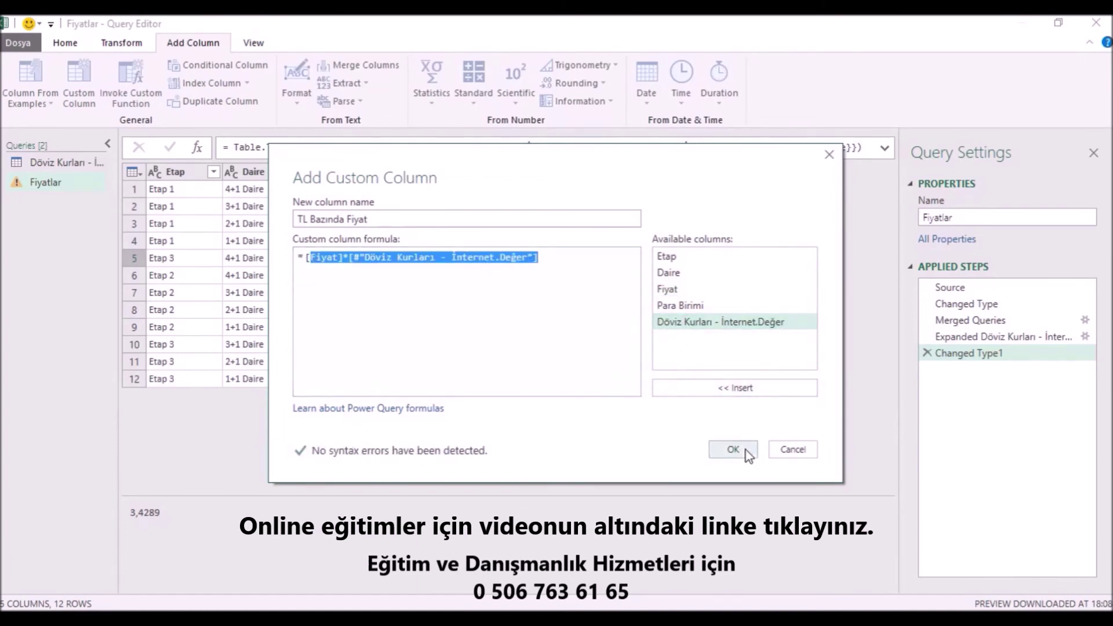
{"action": "left_click", "coordinate": [740, 451]}
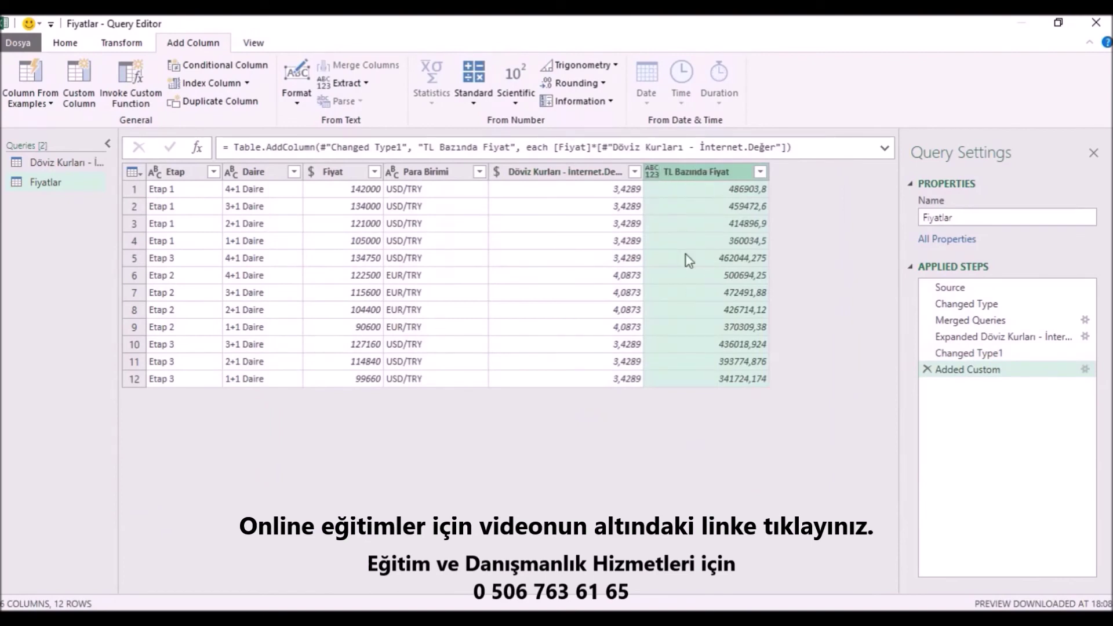
Type TL Bazında Fiyat as Currency and remove the Fiyat, Para Birimi and Döviz Kurları columns
{"action": "left_click", "coordinate": [652, 171]}
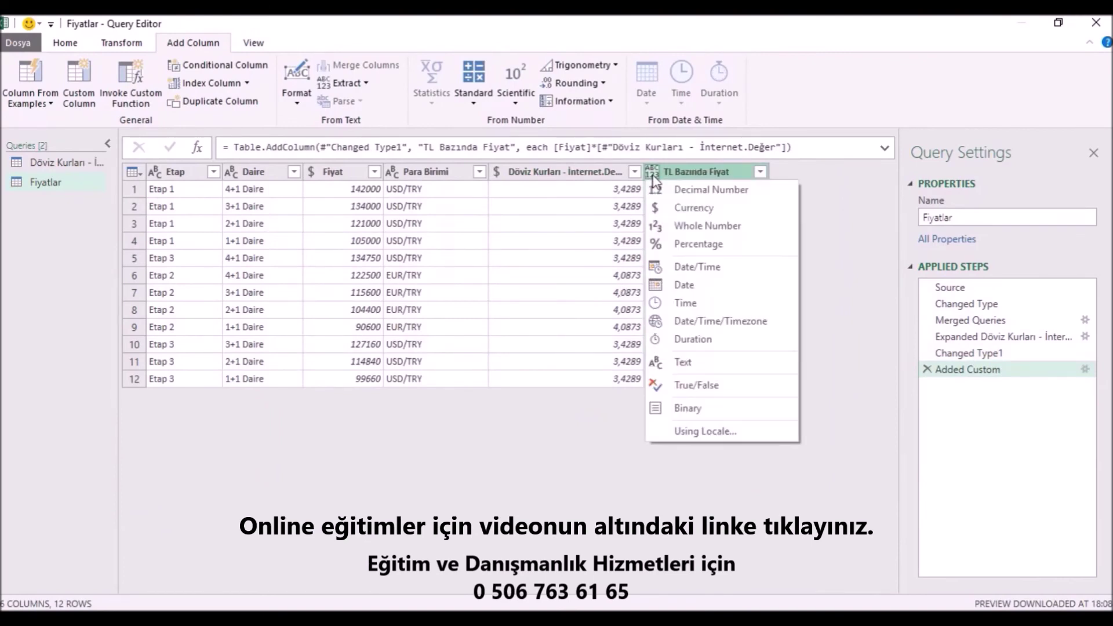
{"action": "left_click", "coordinate": [682, 206]}
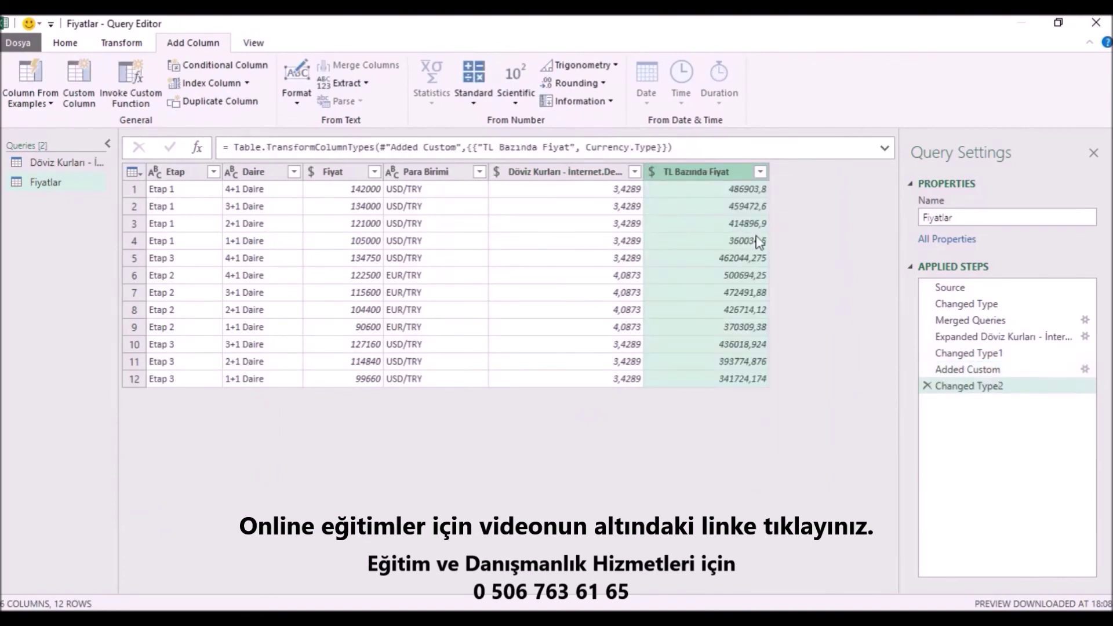
{"action": "left_click", "coordinate": [598, 172]}
{"action": "left_click", "coordinate": [439, 173], "text": "ctrl"}
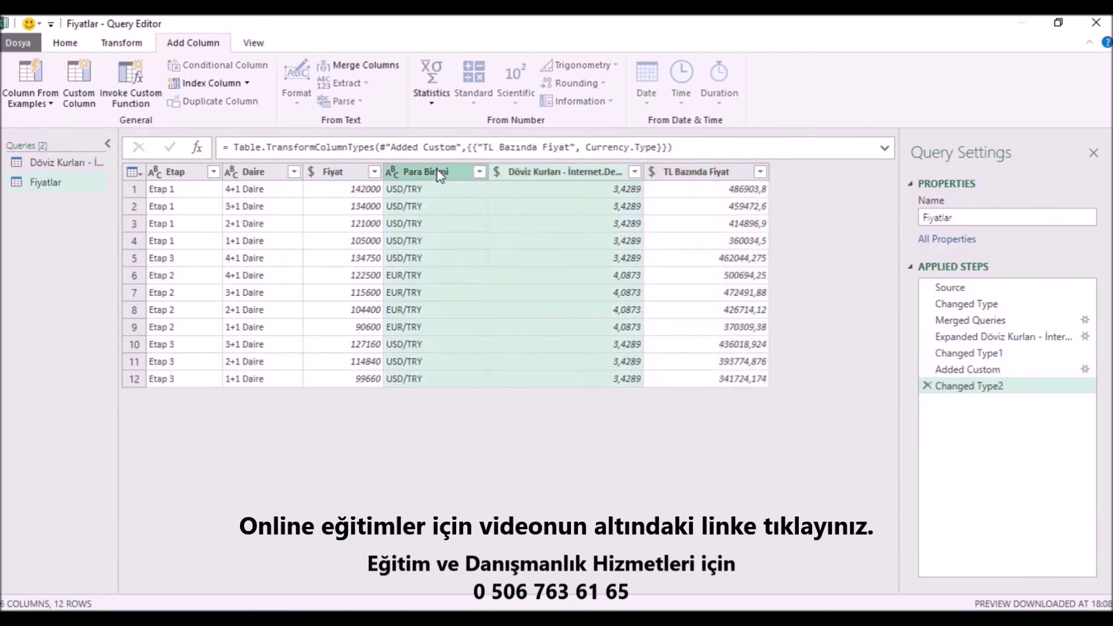
{"action": "left_click", "coordinate": [346, 174], "text": "ctrl"}
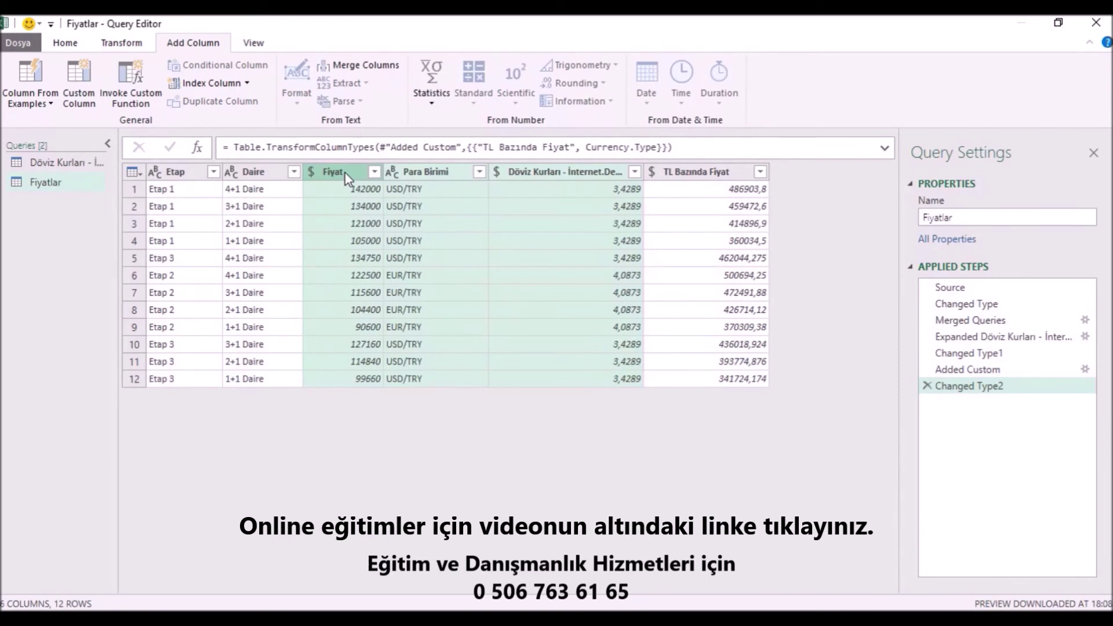
{"action": "right_click", "coordinate": [346, 177]}
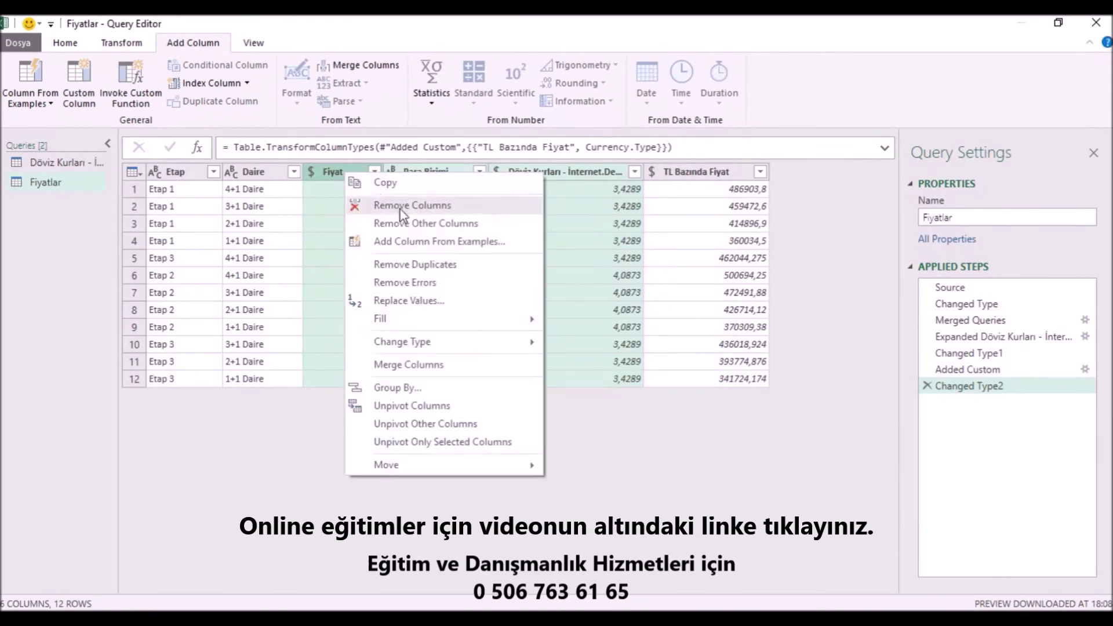
{"action": "left_click", "coordinate": [400, 206]}
{"action": "left_click", "coordinate": [65, 43]}
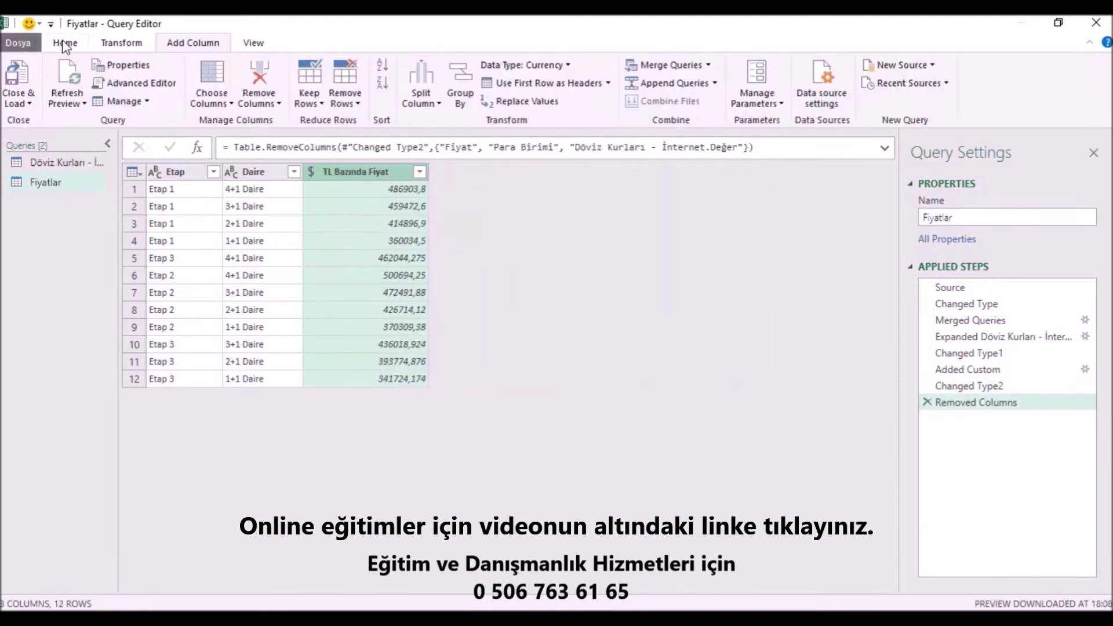
{"action": "left_click", "coordinate": [19, 98]}
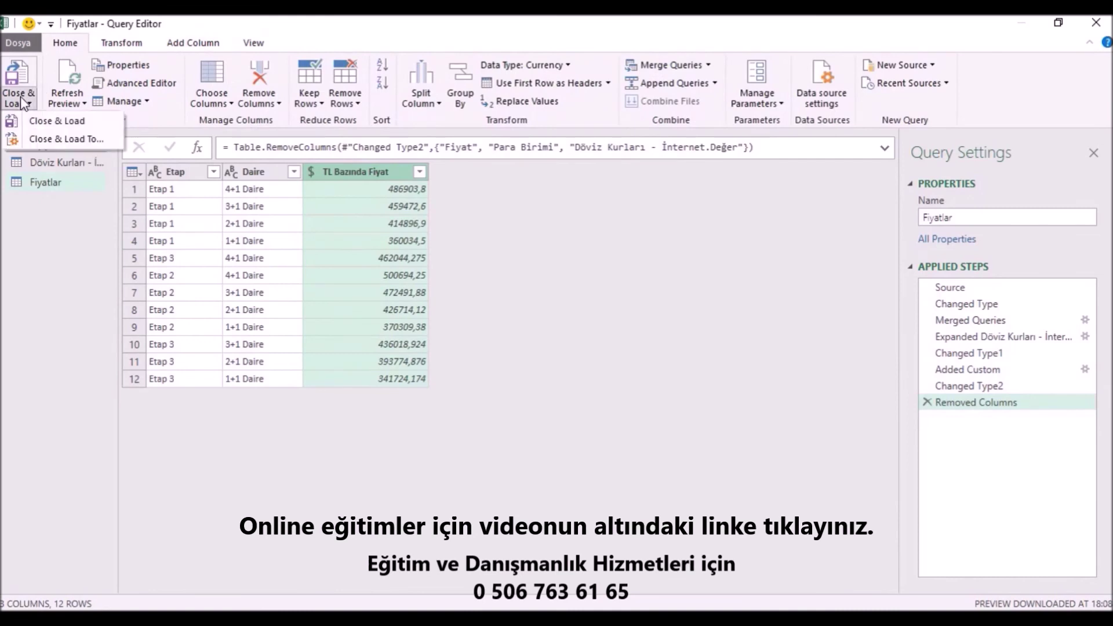
Close & Load Fiyatlar onto Sheet1 as table Fiyatlar_2 and check its TL prices
{"action": "left_click", "coordinate": [59, 122]}
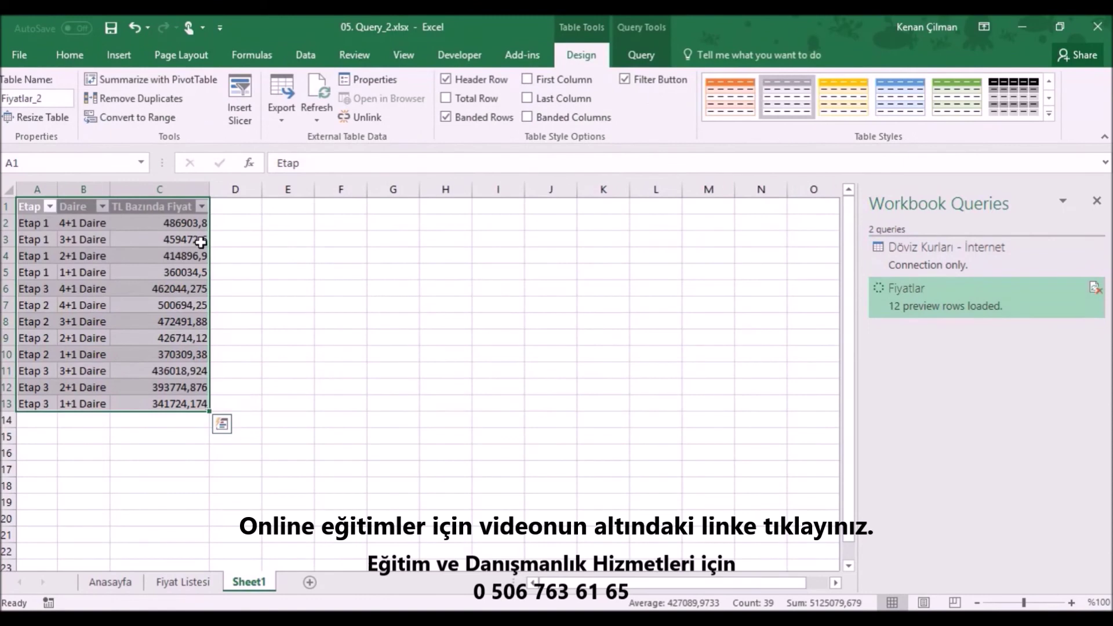
{"action": "left_click", "coordinate": [185, 239]}
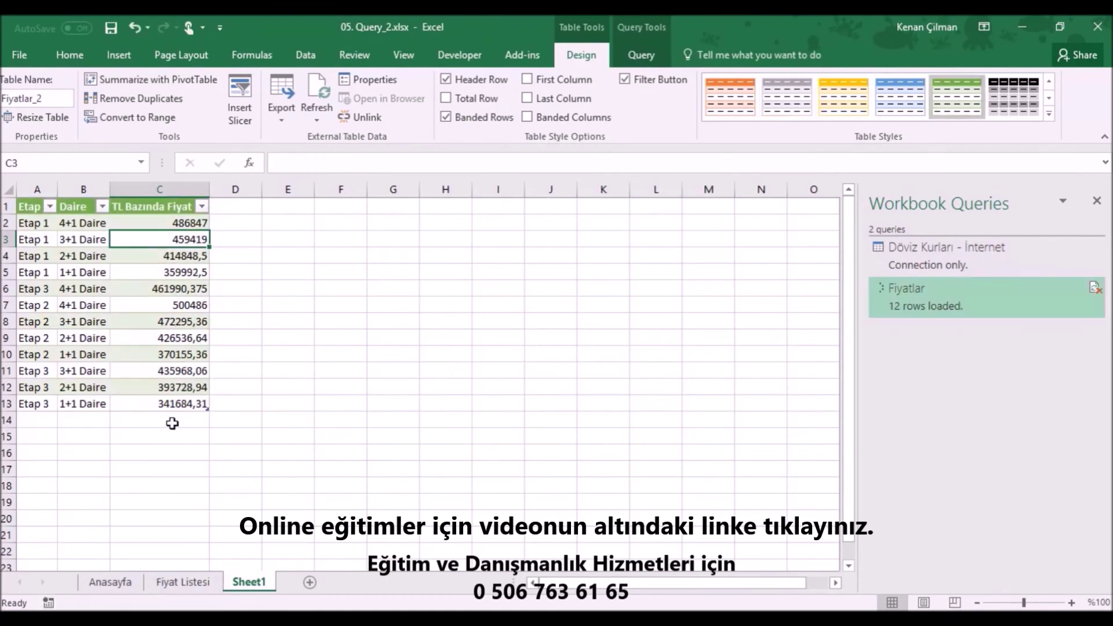
{"action": "left_click", "coordinate": [161, 223]}
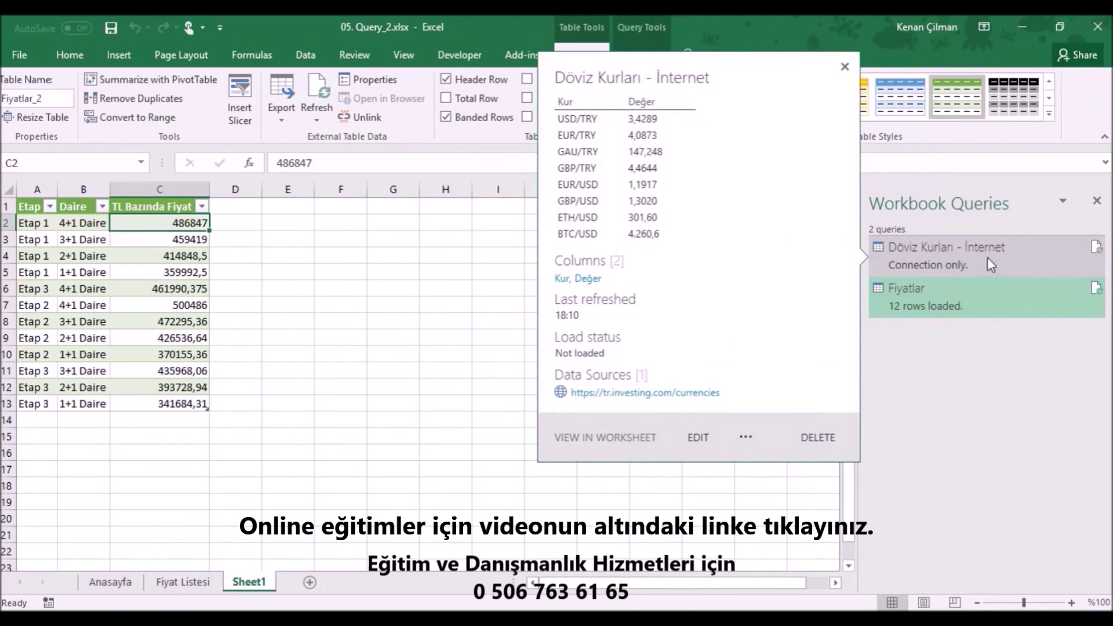
{"action": "mouse_move", "coordinate": [907, 288]}
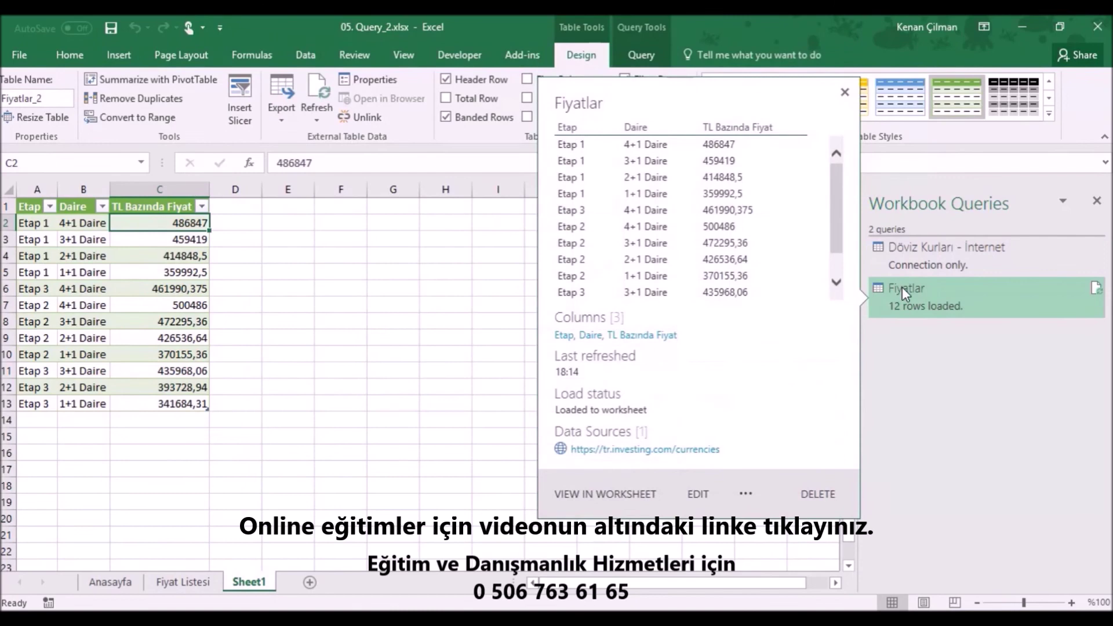
Look over the Fiyat Listesi and Anasayfa sheets, then return to Sheet1
{"action": "left_click", "coordinate": [116, 256]}
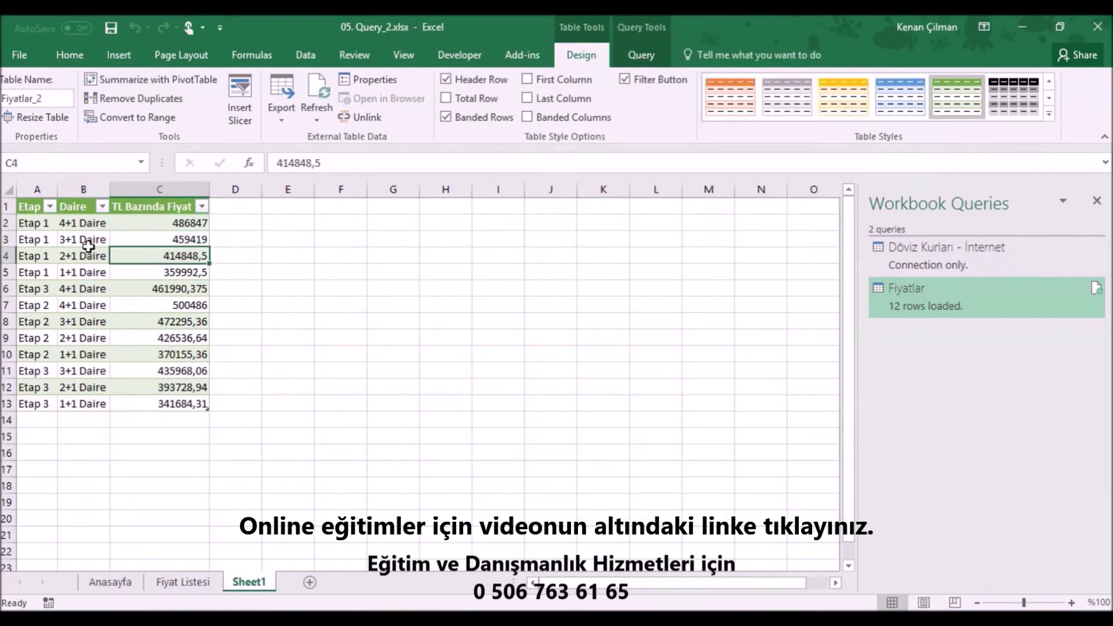
{"action": "left_click_drag", "start_coordinate": [38, 224], "coordinate": [200, 404]}
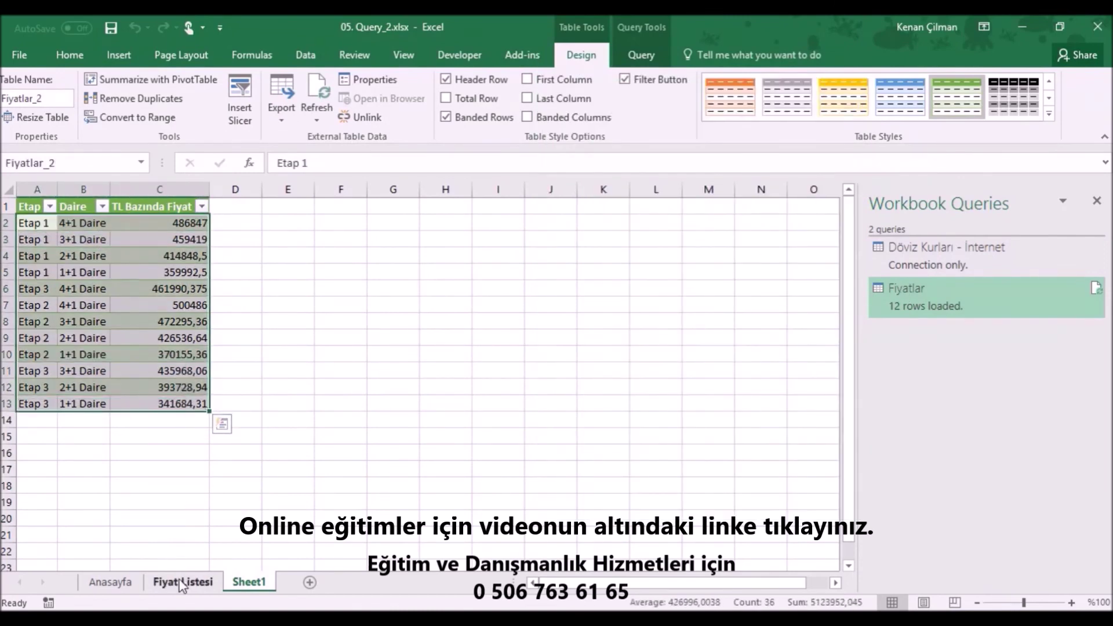
{"action": "left_click", "coordinate": [180, 582]}
{"action": "left_click", "coordinate": [186, 274]}
{"action": "left_click", "coordinate": [119, 582]}
{"action": "left_click", "coordinate": [173, 582]}
{"action": "left_click", "coordinate": [244, 583]}
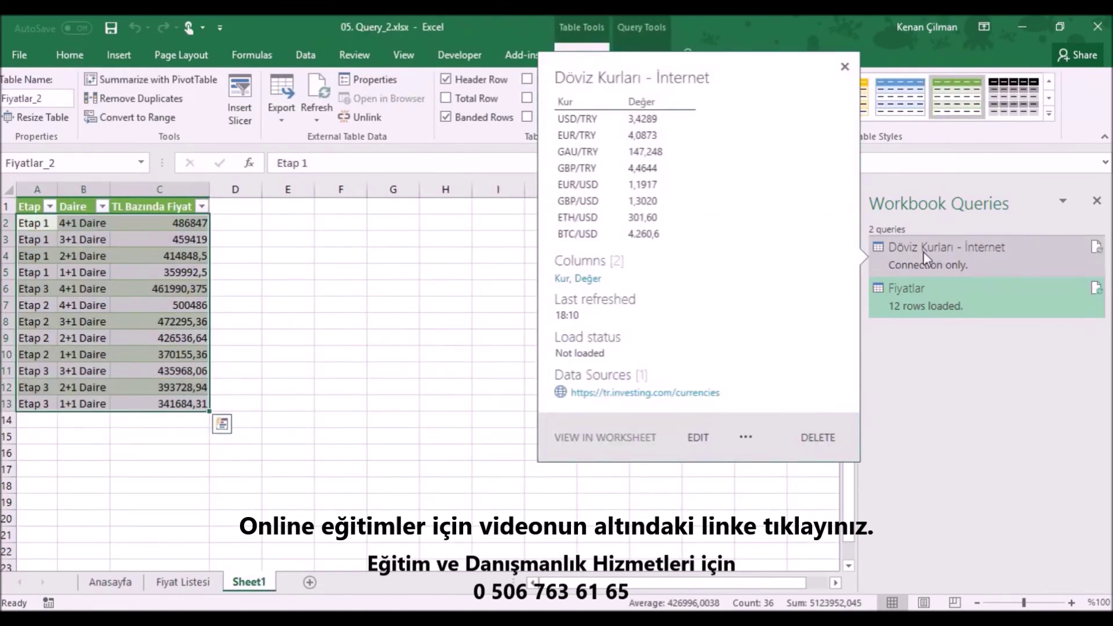
Refresh the Fiyatlar_2 table from the web exchange rates and check a TL price
{"action": "left_click", "coordinate": [145, 238]}
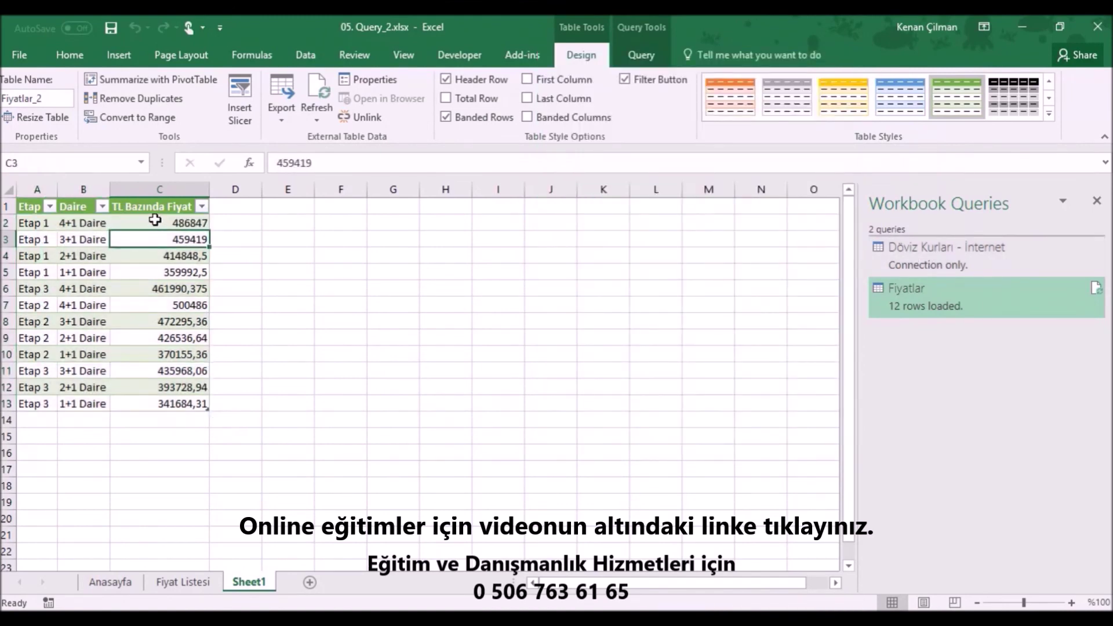
{"action": "left_click", "coordinate": [85, 271]}
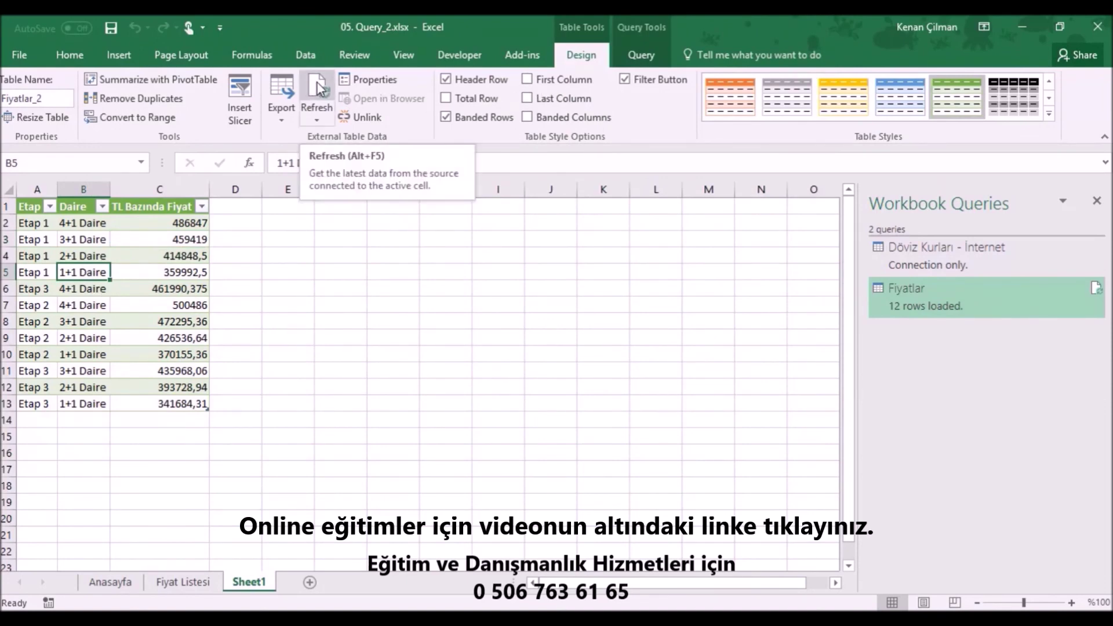
{"action": "left_click", "coordinate": [320, 88]}
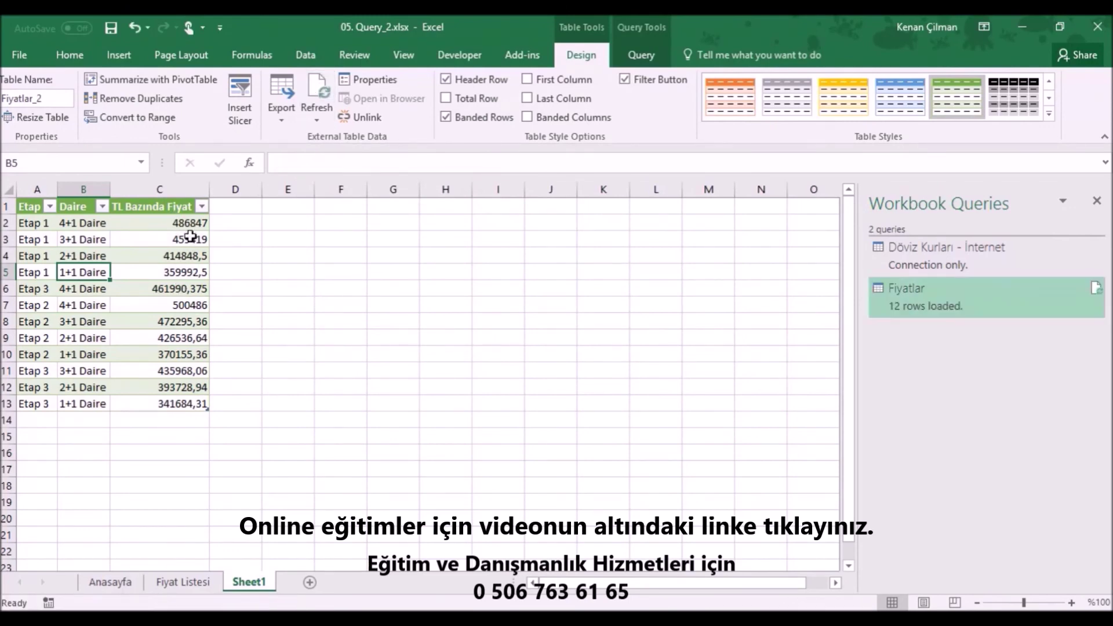
{"action": "left_click", "coordinate": [199, 253]}
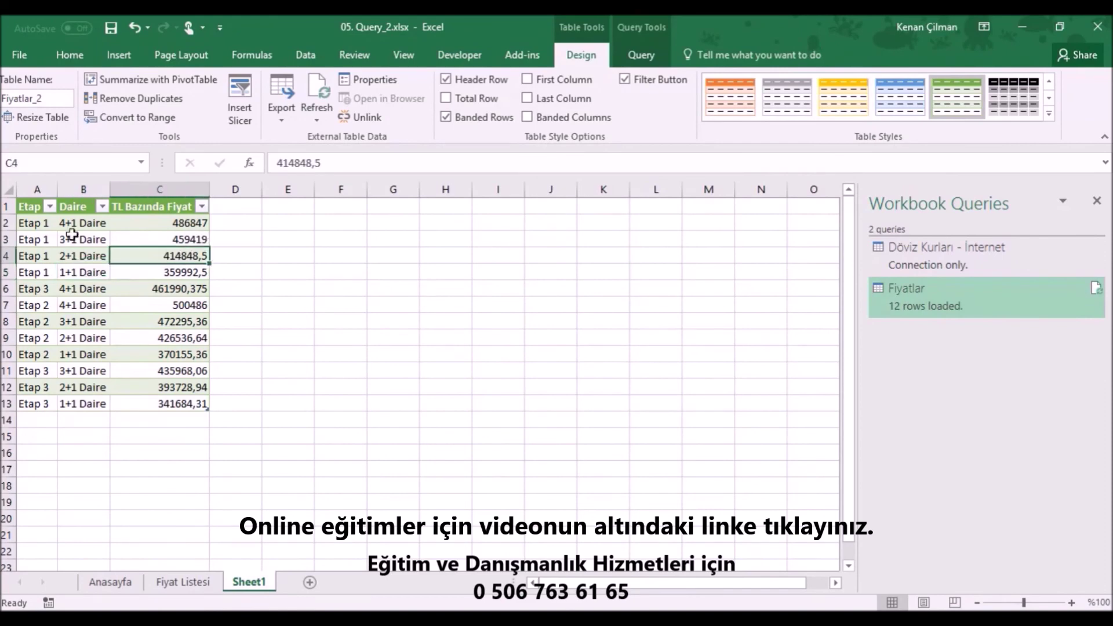